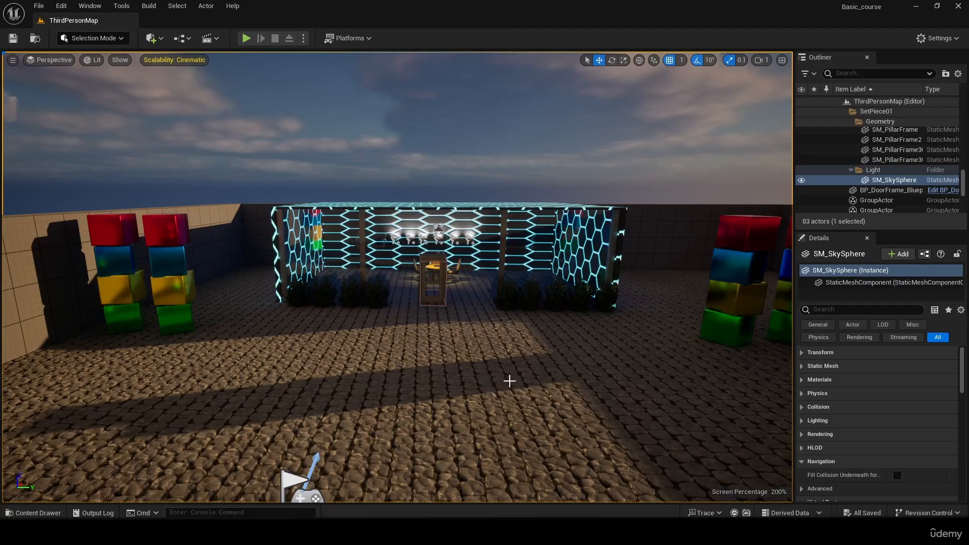
Step: Play-test the level by running the character past the stacked cubes and up to the glowing room's door frame, and end the session
{"action": "mouse_move", "coordinate": [398, 277]}
{"action": "right_mouse_down"}
{"action": "mouse_move", "coordinate": [374, 323]}
{"action": "mouse_move", "coordinate": [409, 273]}
{"action": "mouse_move", "coordinate": [489, 265]}
{"action": "mouse_move", "coordinate": [287, 268]}
{"action": "mouse_move", "coordinate": [580, 268]}
{"action": "mouse_move", "coordinate": [399, 268]}
{"action": "right_mouse_up"}
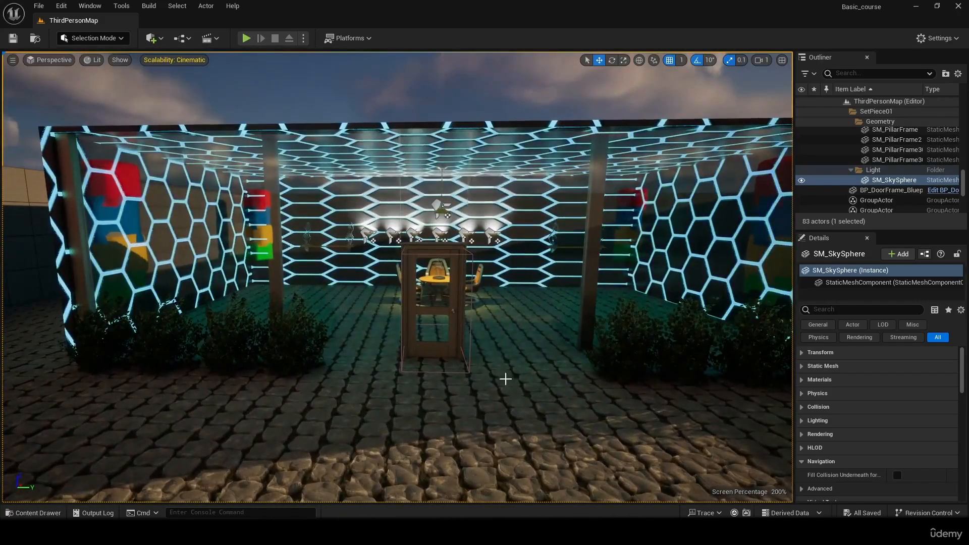
{"action": "left_click", "coordinate": [246, 38]}
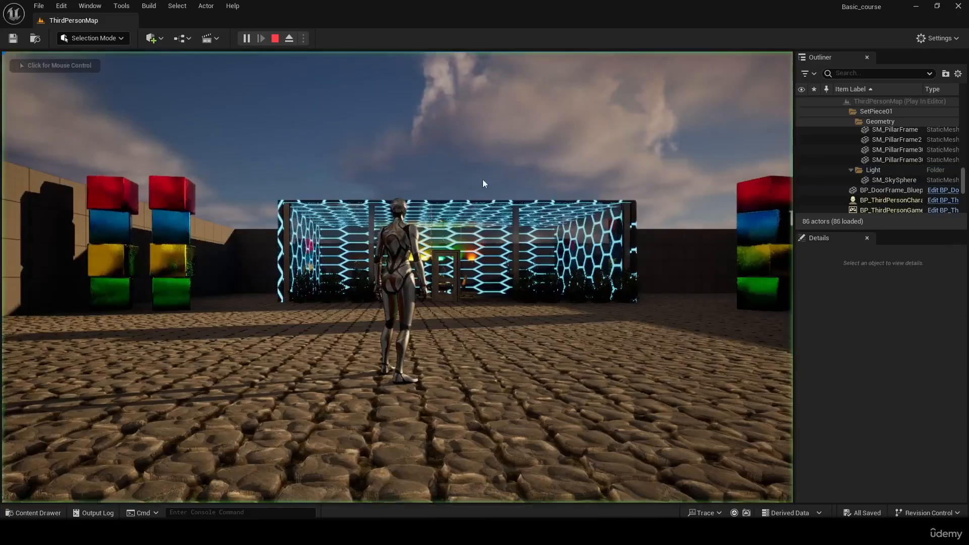
{"action": "key", "text": "w"}
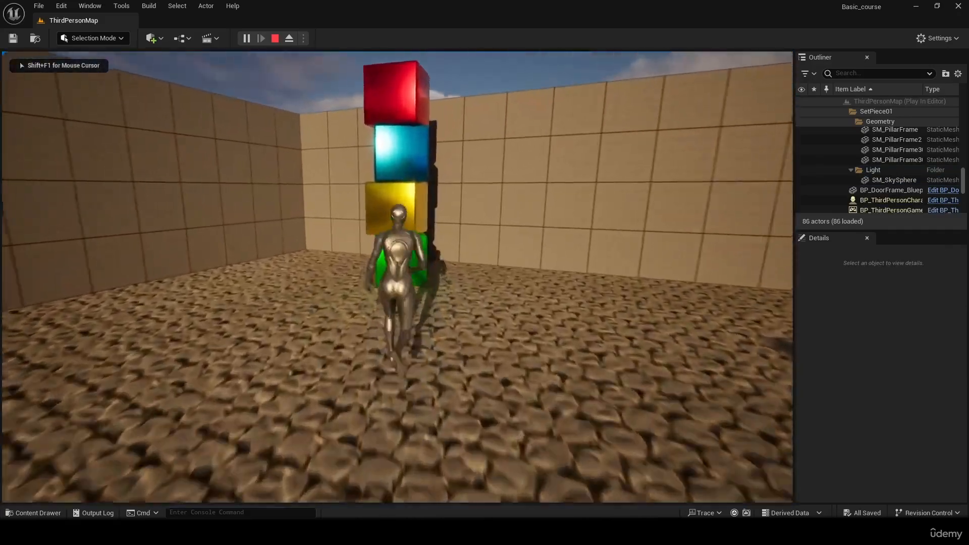
{"action": "key", "text": "w"}
{"action": "key", "text": "w"}
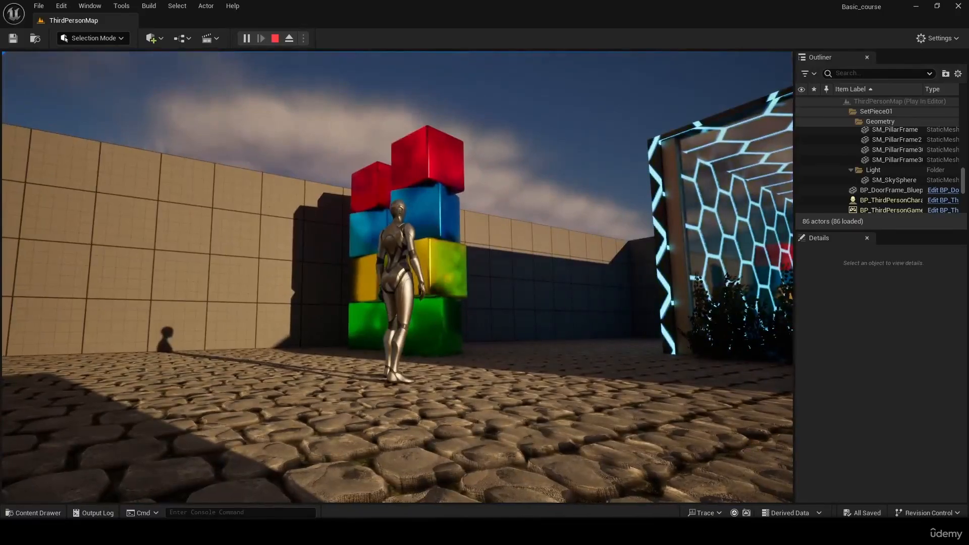
{"action": "key", "text": "w"}
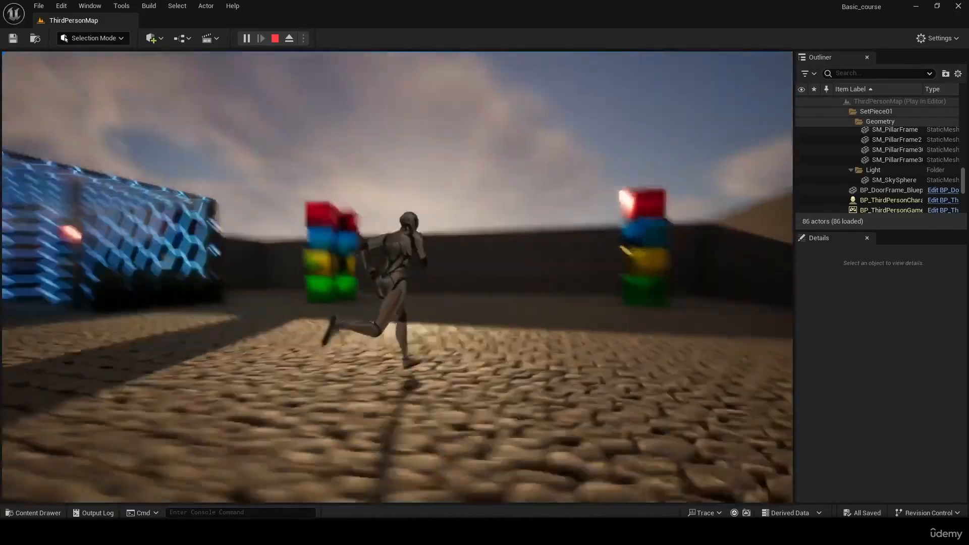
{"action": "key", "text": "w"}
{"action": "key", "text": "w"}
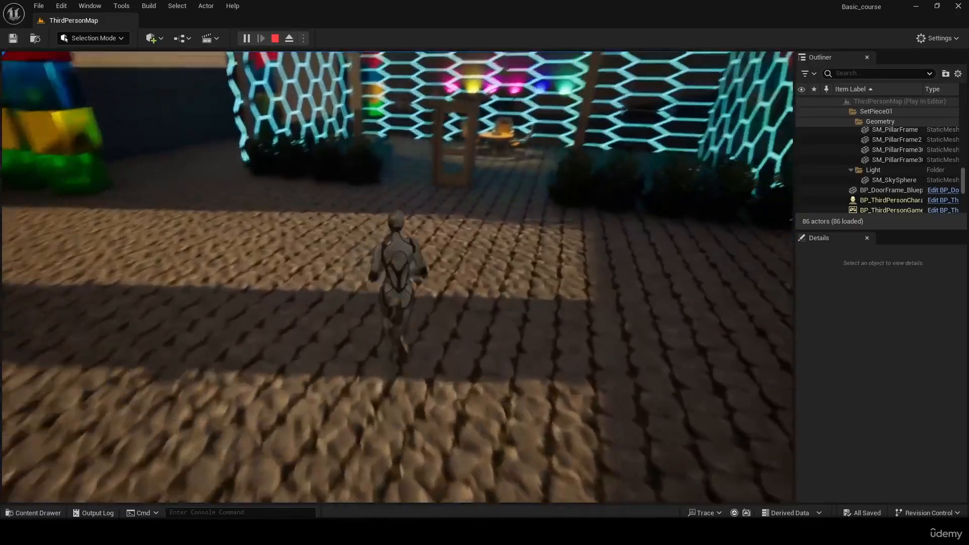
{"action": "key", "text": "w"}
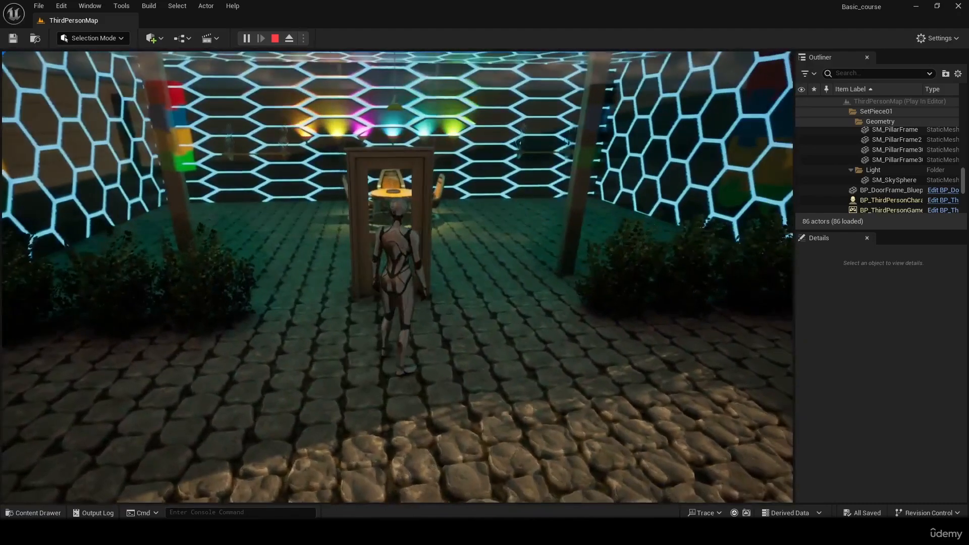
{"action": "key", "text": "w"}
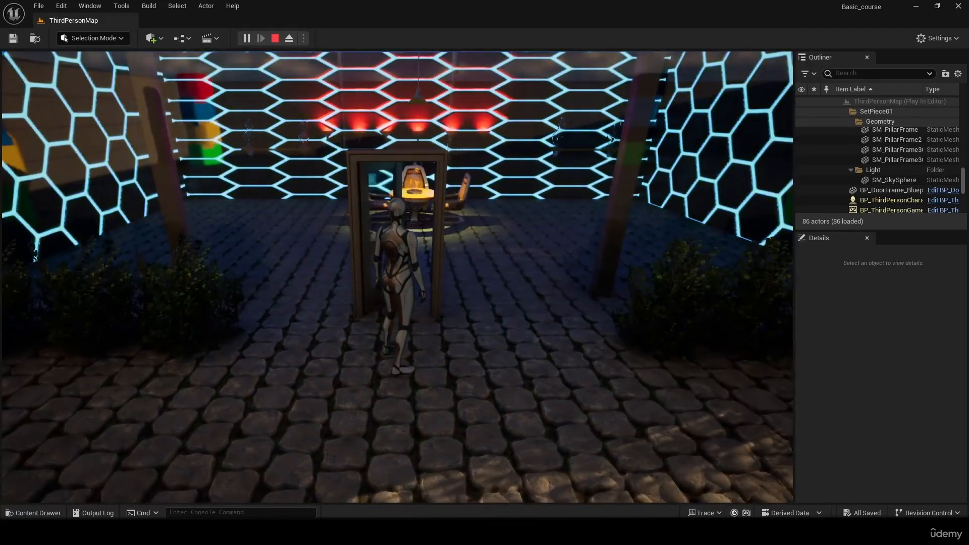
{"action": "key", "text": "w"}
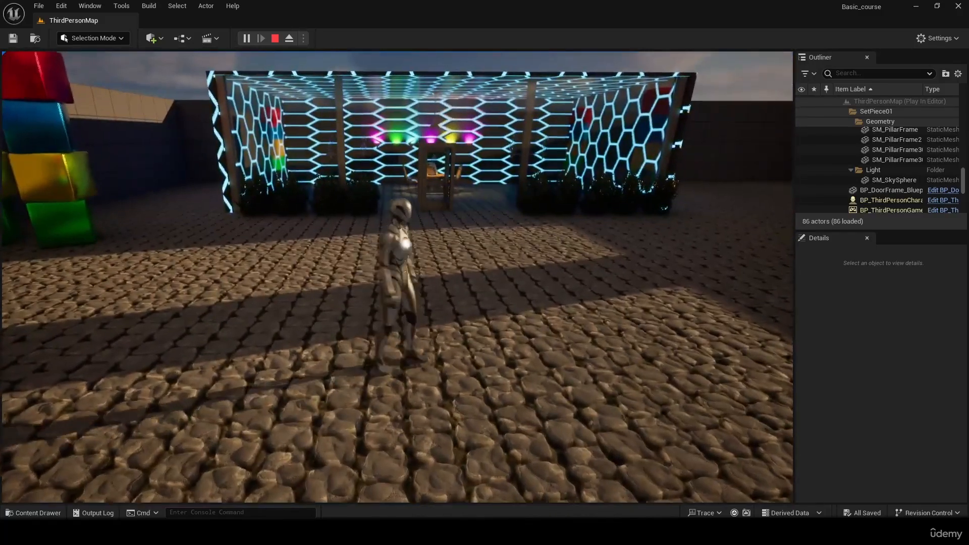
{"action": "key", "text": "Escape"}
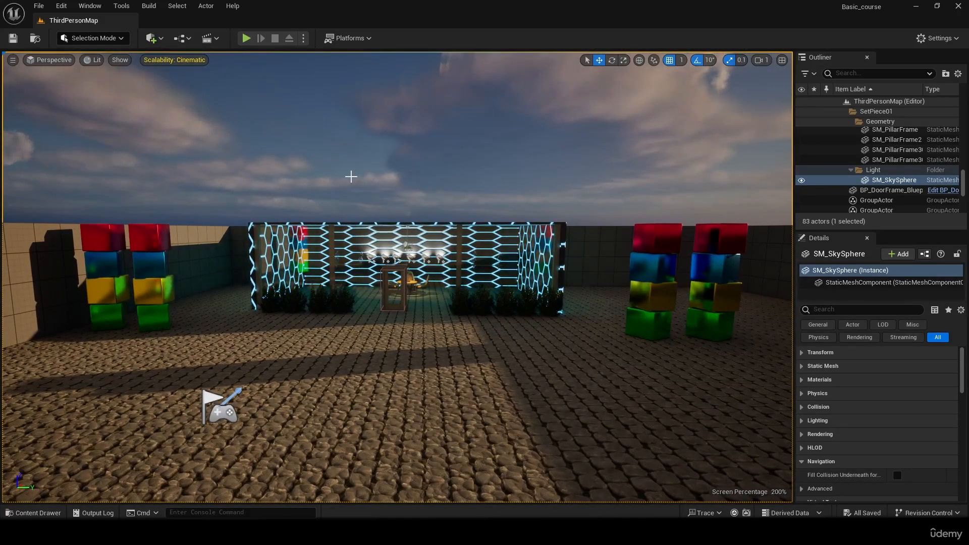
Step: Inspect the glowing hexagon room and the stacked coloured cubes from several viewpoints in the level
{"action": "right_click_drag", "start_coordinate": [388, 188], "coordinate": [359, 189]}
{"action": "key", "text": "s"}
{"action": "key", "text": "w"}
{"action": "key", "text": "w"}
{"action": "key", "text": "s"}
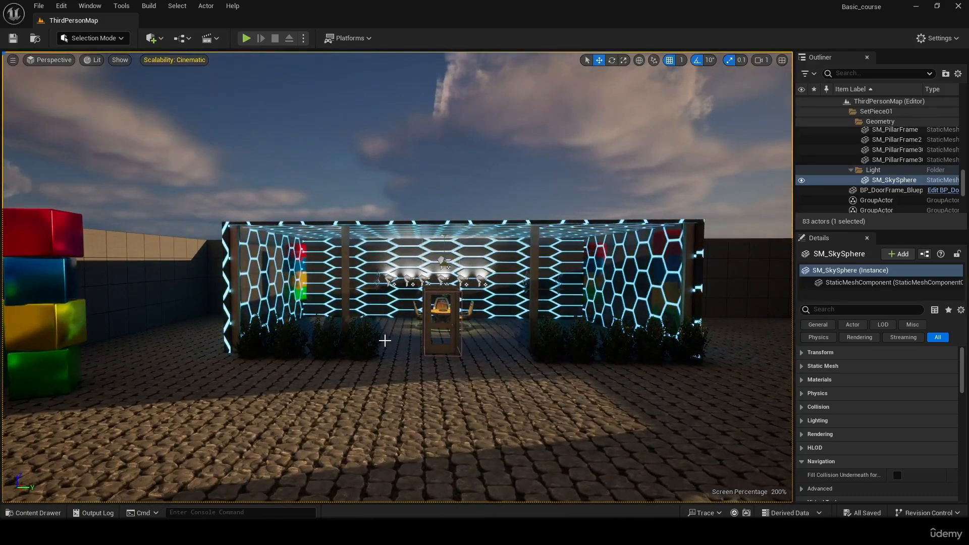
{"action": "right_click_drag", "start_coordinate": [385, 339], "coordinate": [484, 340]}
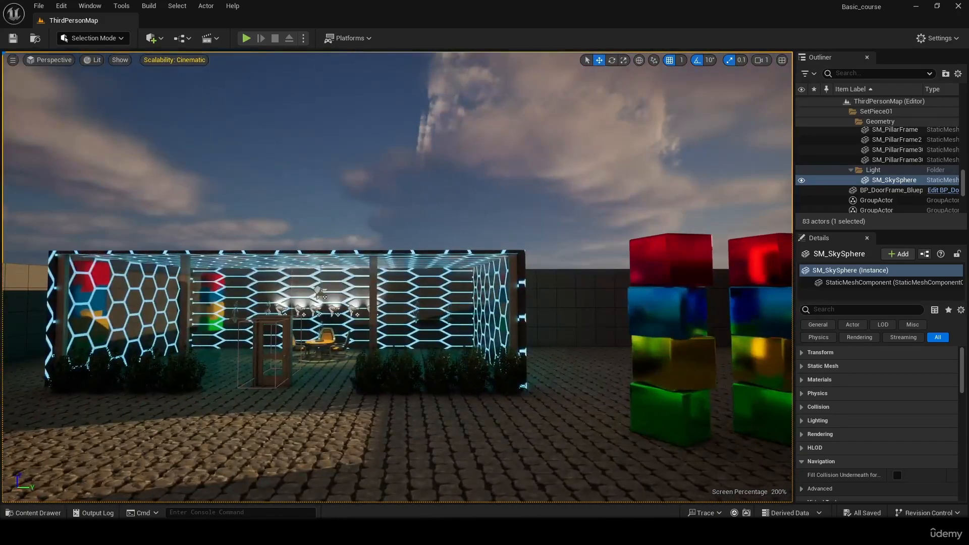
{"action": "left_click", "coordinate": [642, 252]}
{"action": "right_click_drag", "start_coordinate": [575, 235], "coordinate": [623, 253]}
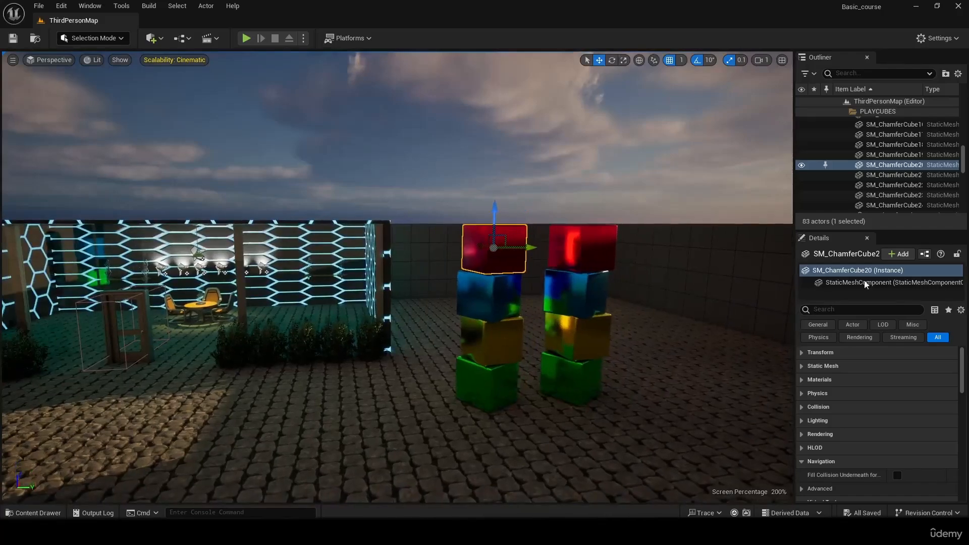
{"action": "right_click_drag", "start_coordinate": [505, 252], "coordinate": [429, 248]}
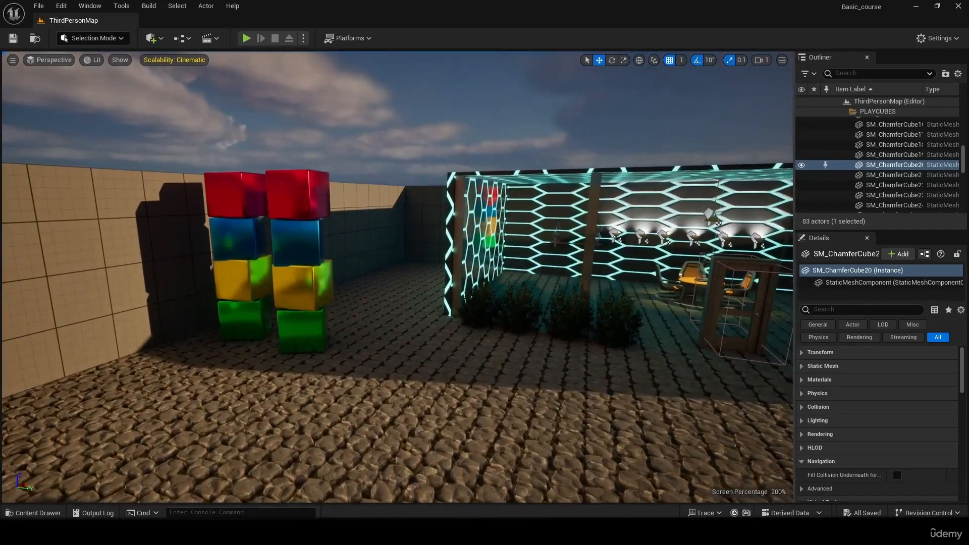
Step: Convert the lowest green cube of the stack beside the beige wall into a new Blueprint subclass named BM_Cube25
{"action": "left_click", "coordinate": [302, 330]}
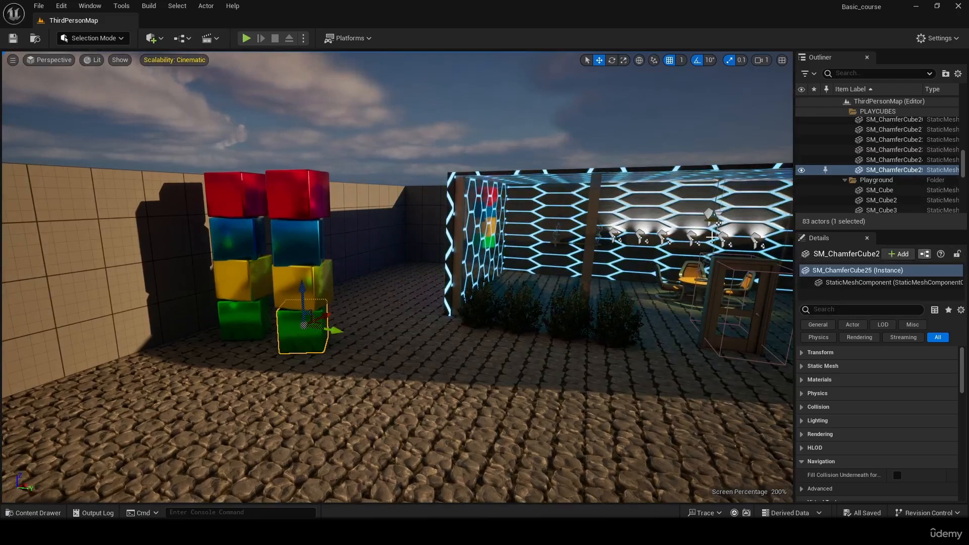
{"action": "left_click", "coordinate": [924, 255]}
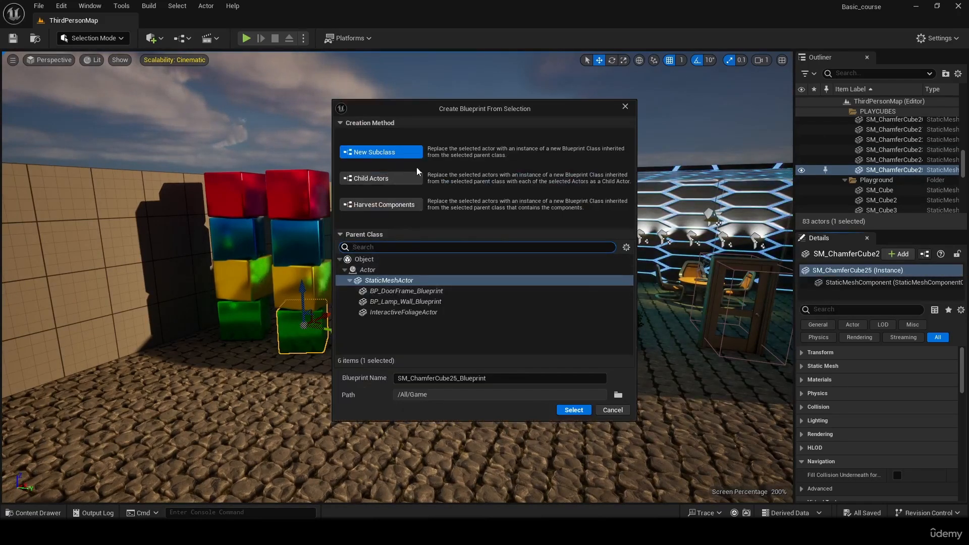
{"action": "left_click_drag", "start_coordinate": [408, 378], "coordinate": [376, 377]}
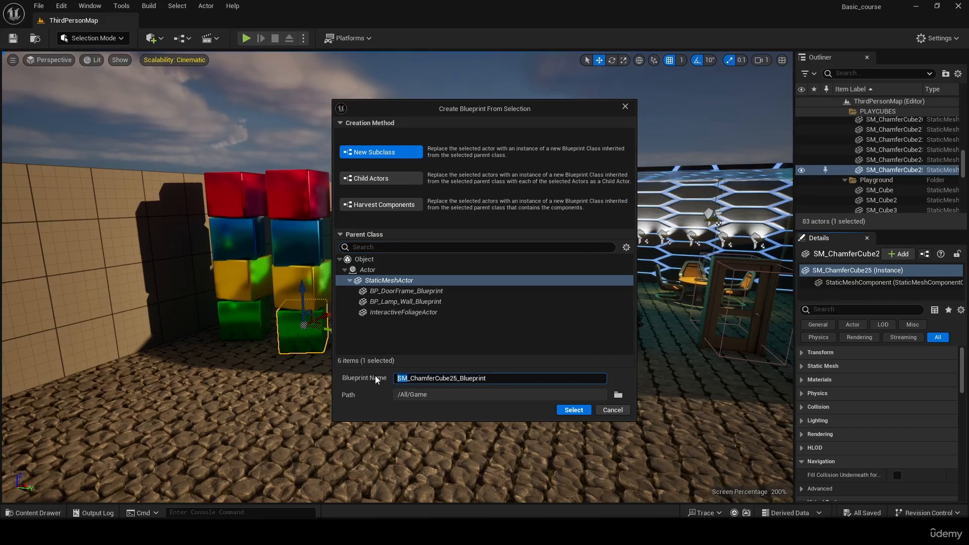
{"action": "type", "text": "B"}
{"action": "left_click_drag", "start_coordinate": [410, 379], "coordinate": [529, 382]}
{"action": "key", "text": "BackSpace"}
{"action": "key", "text": "BackSpace"}
{"action": "left_click", "coordinate": [574, 410]}
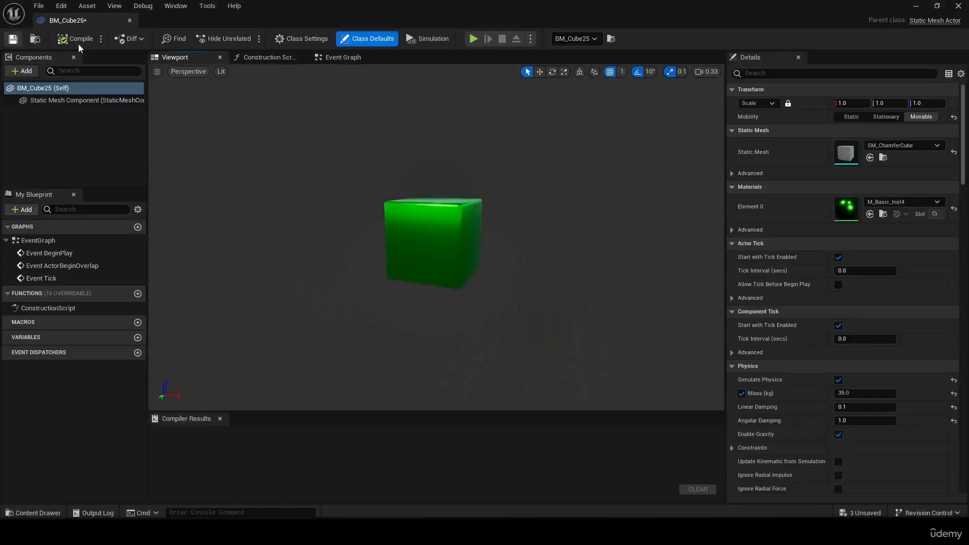
Step: Close the Blueprint editor and move the BM_Cube25 asset into the Blueprints folder
{"action": "left_click", "coordinate": [131, 21]}
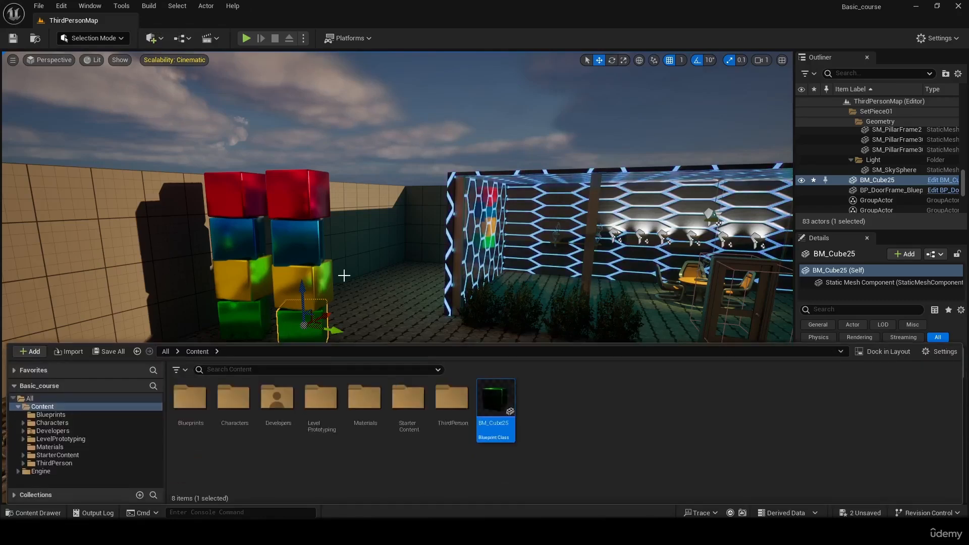
{"action": "left_click_drag", "start_coordinate": [495, 407], "coordinate": [191, 419]}
{"action": "left_click", "coordinate": [247, 430]}
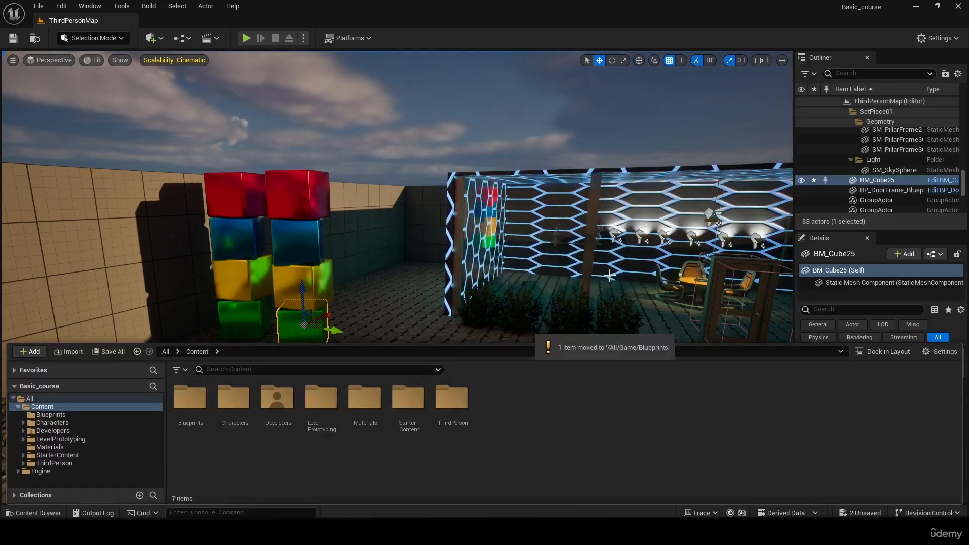
{"action": "left_click", "coordinate": [393, 284]}
{"action": "mouse_move", "coordinate": [393, 284]}
{"action": "right_mouse_down"}
{"action": "mouse_move", "coordinate": [545, 323]}
{"action": "mouse_move", "coordinate": [404, 279]}
{"action": "right_mouse_up"}
{"action": "left_click", "coordinate": [410, 189]}
{"action": "right_click_drag", "start_coordinate": [410, 189], "coordinate": [484, 170]}
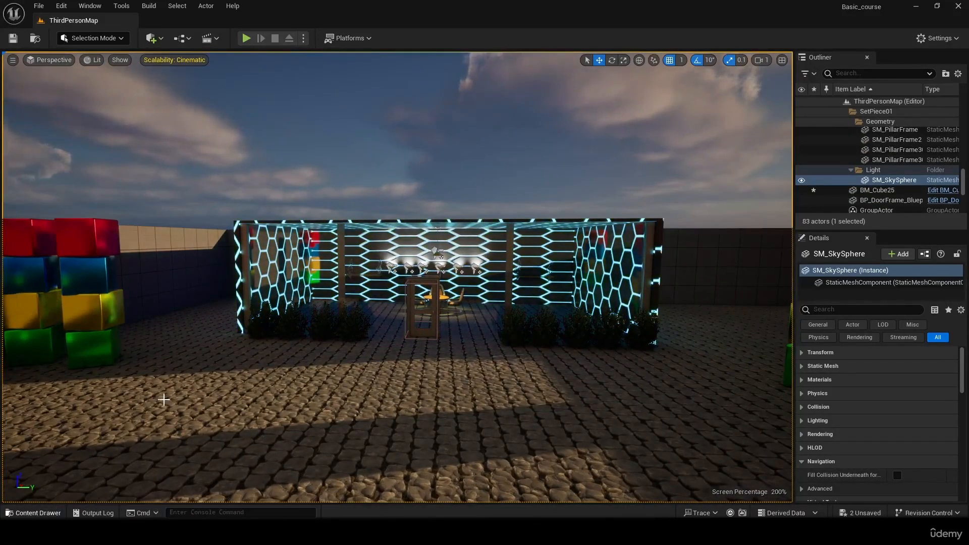
Step: Create a folder named Level in the project's Content folder and open it
{"action": "left_click", "coordinate": [33, 513]}
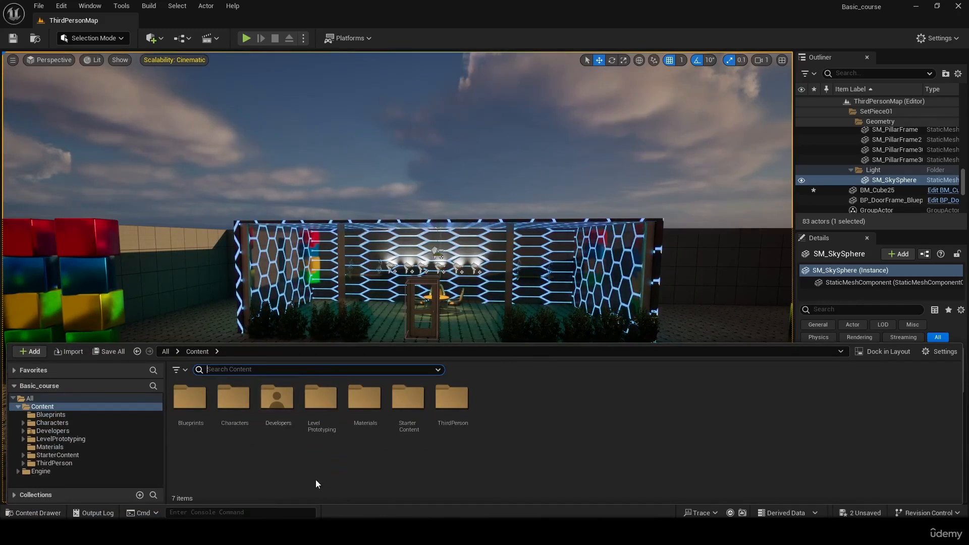
{"action": "right_click", "coordinate": [285, 462]}
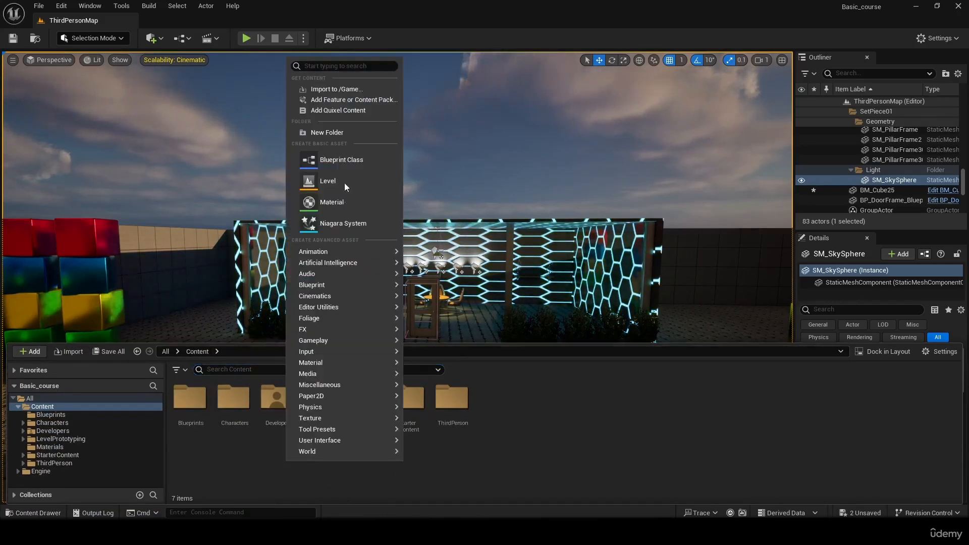
{"action": "left_click", "coordinate": [342, 132]}
{"action": "type", "text": "L"}
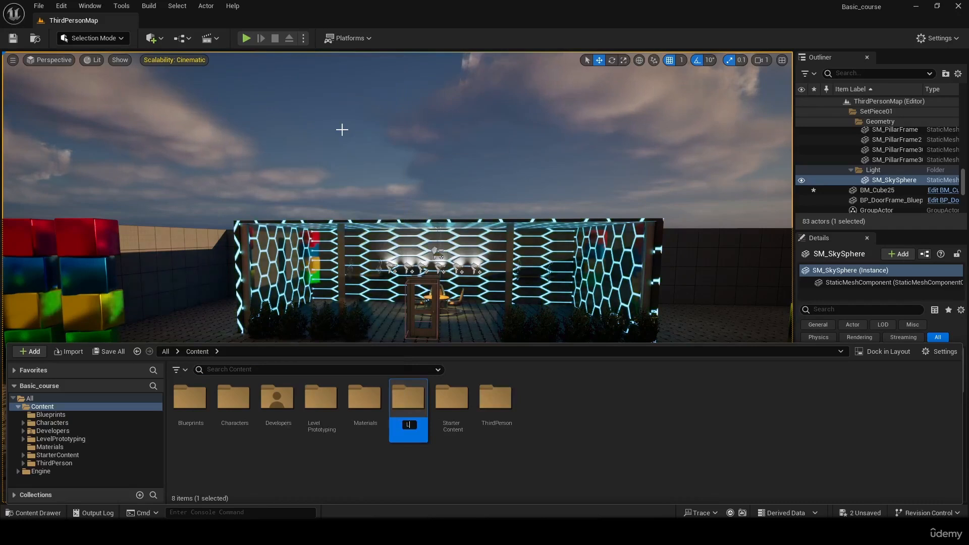
{"action": "type", "text": "evel"}
{"action": "key", "text": "Return"}
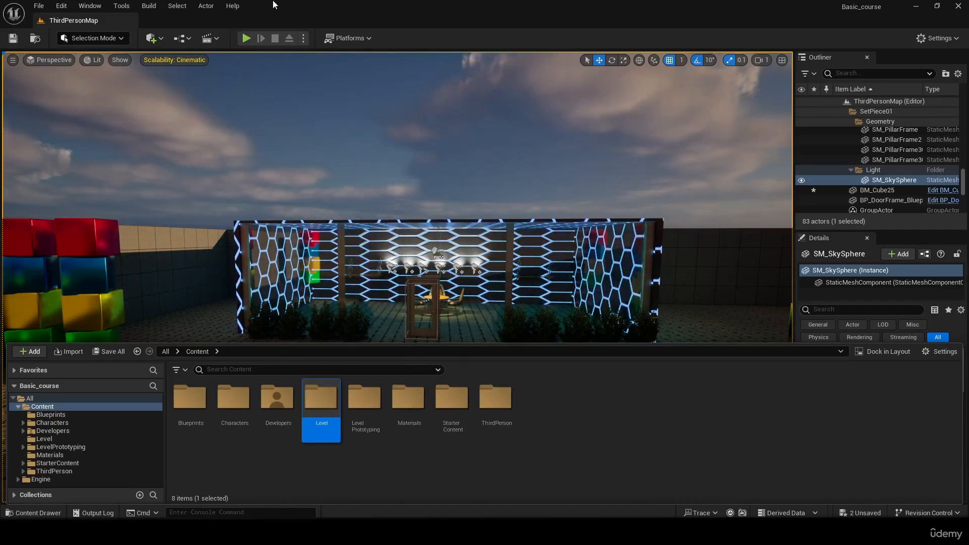
{"action": "double_click", "coordinate": [321, 401]}
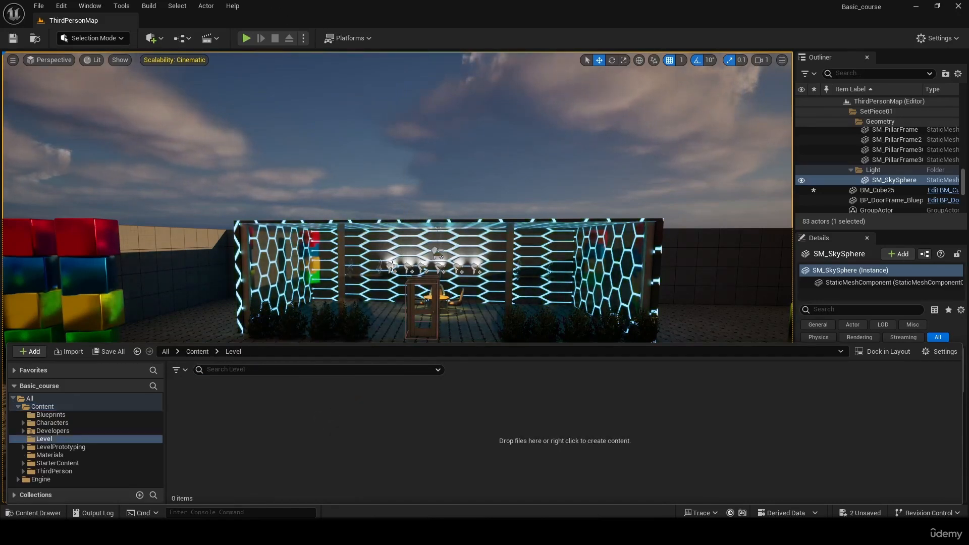
Step: Create a level asset named NewWorld in the Level folder and delete it again
{"action": "left_click", "coordinate": [40, 10]}
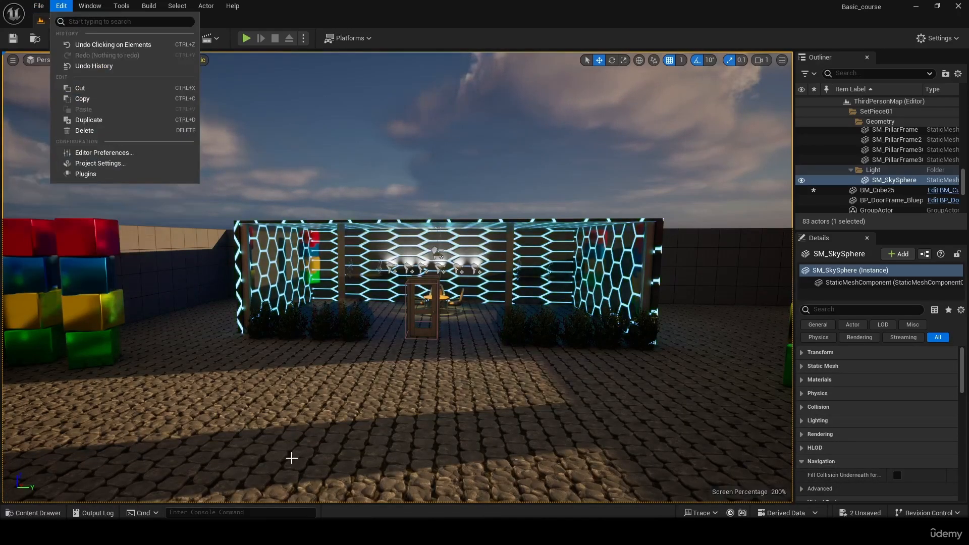
{"action": "left_click", "coordinate": [312, 493]}
{"action": "key", "text": "ctrl+space"}
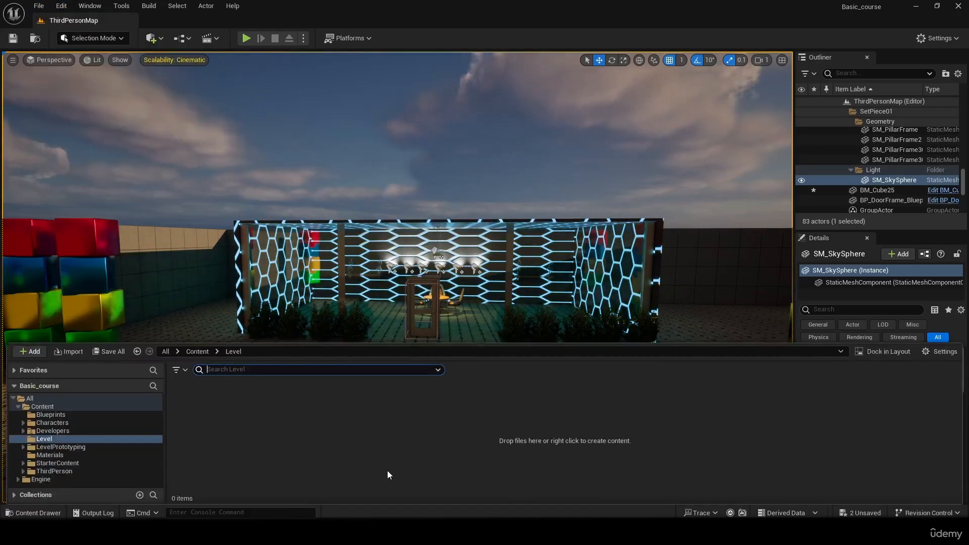
{"action": "right_click", "coordinate": [316, 425]}
{"action": "left_click", "coordinate": [411, 144]}
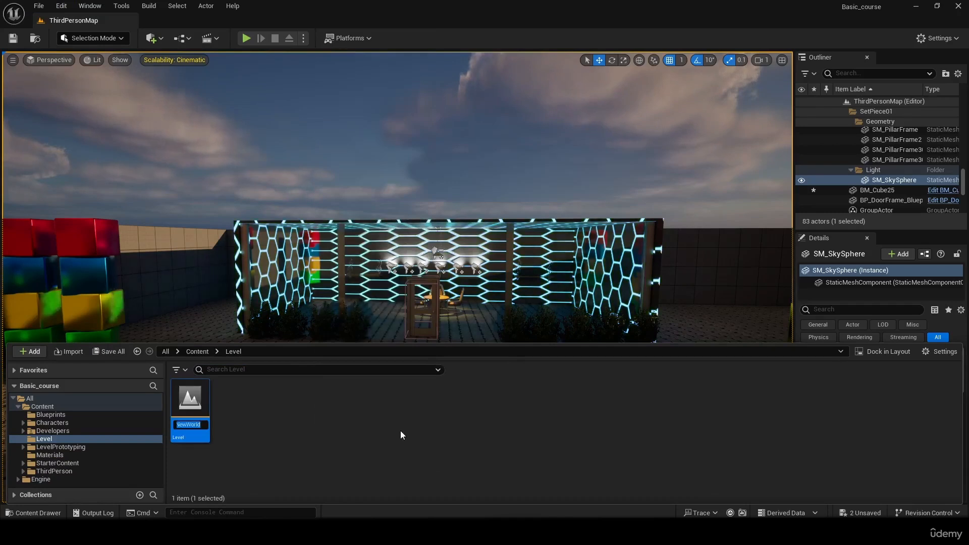
{"action": "type", "text": "NewWorld"}
{"action": "key", "text": "Return"}
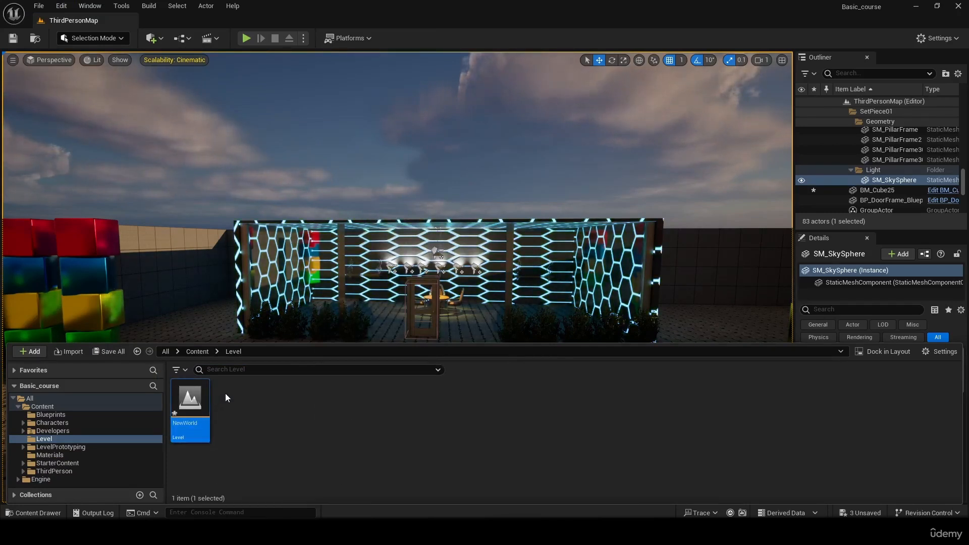
{"action": "key", "text": "Delete"}
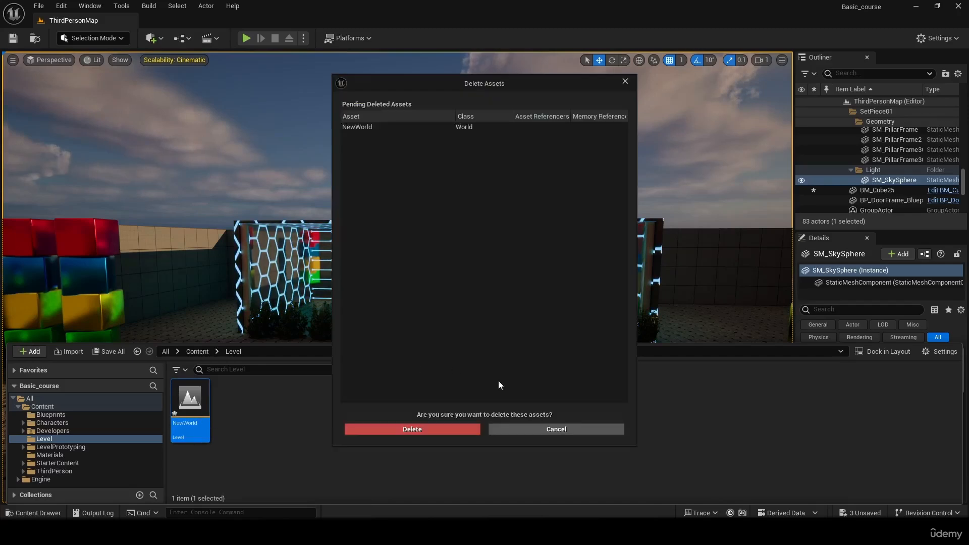
{"action": "left_click", "coordinate": [450, 429]}
Step: Create a new level from the Empty Level template and save the pending BM_Cube25 and SM_ChamferCube25 changes
{"action": "left_click", "coordinate": [39, 5]}
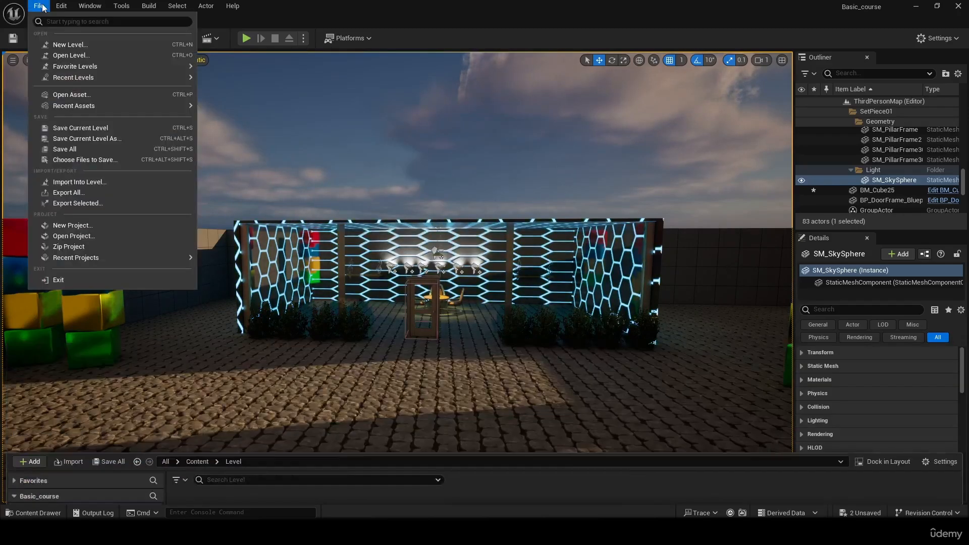
{"action": "left_click", "coordinate": [110, 47]}
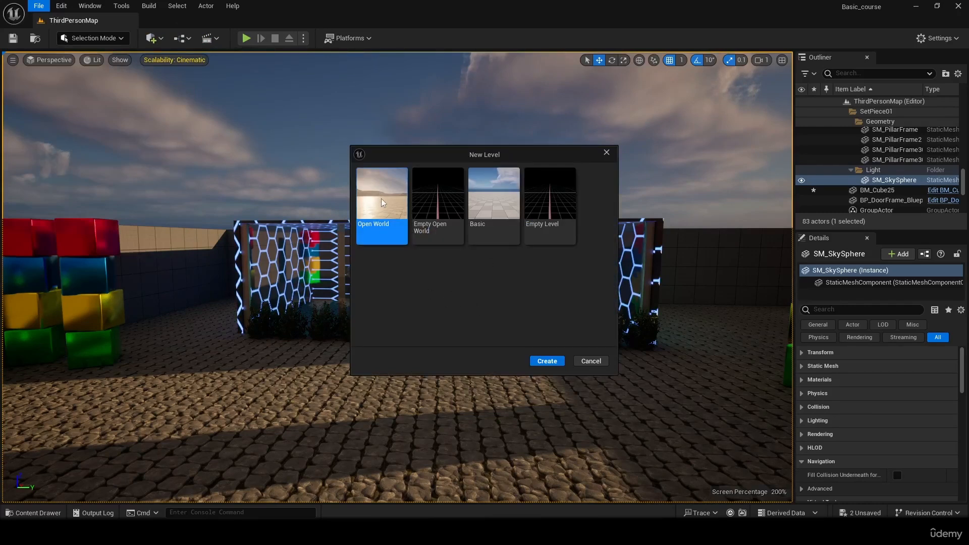
{"action": "left_click", "coordinate": [457, 195]}
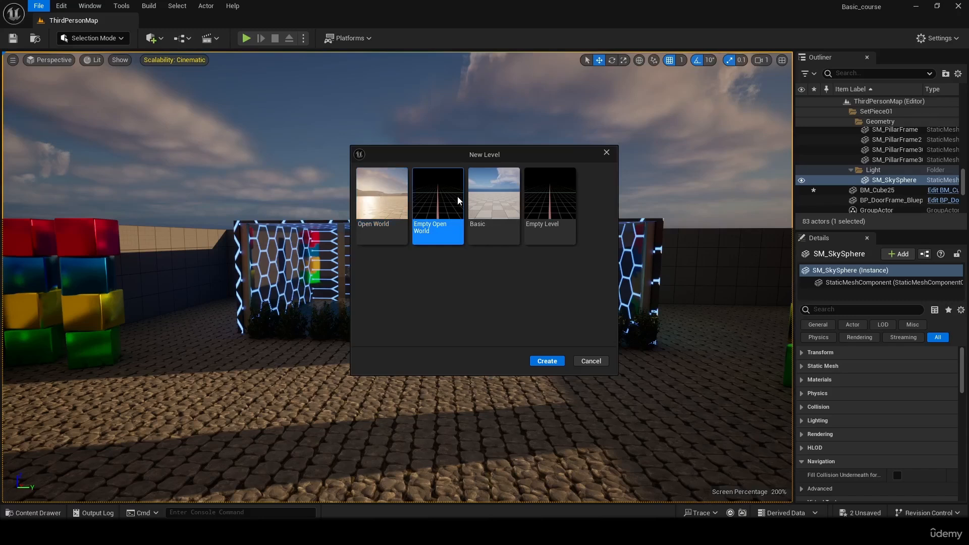
{"action": "left_click", "coordinate": [485, 186]}
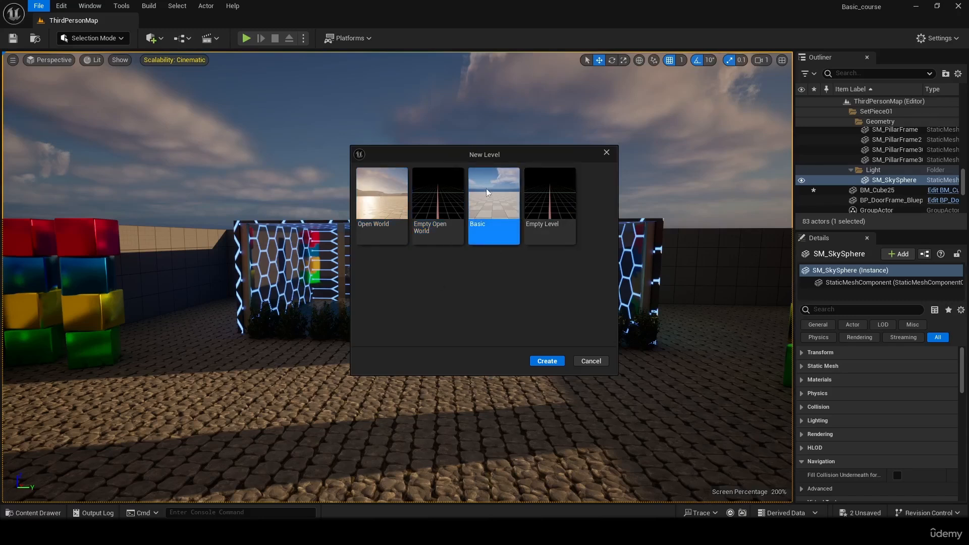
{"action": "left_click", "coordinate": [571, 200]}
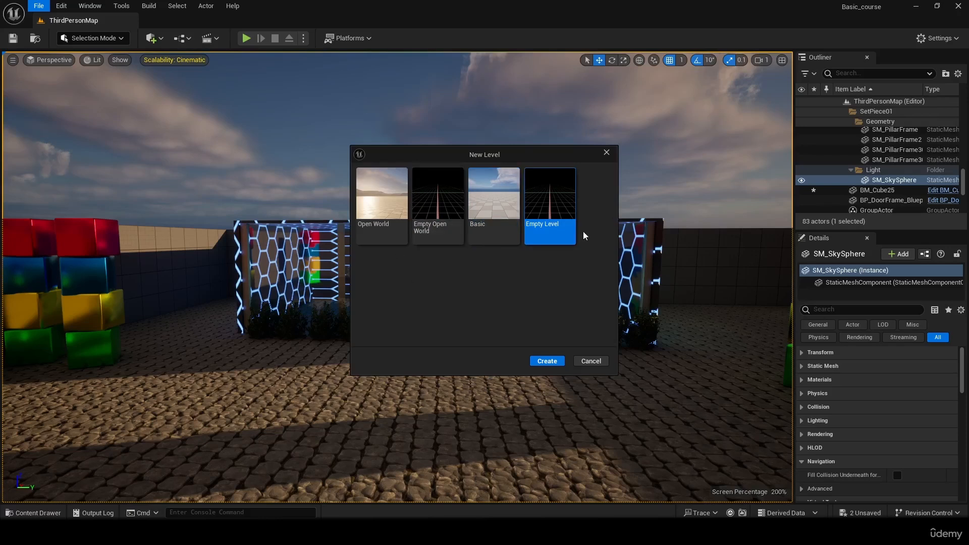
{"action": "left_click", "coordinate": [387, 199]}
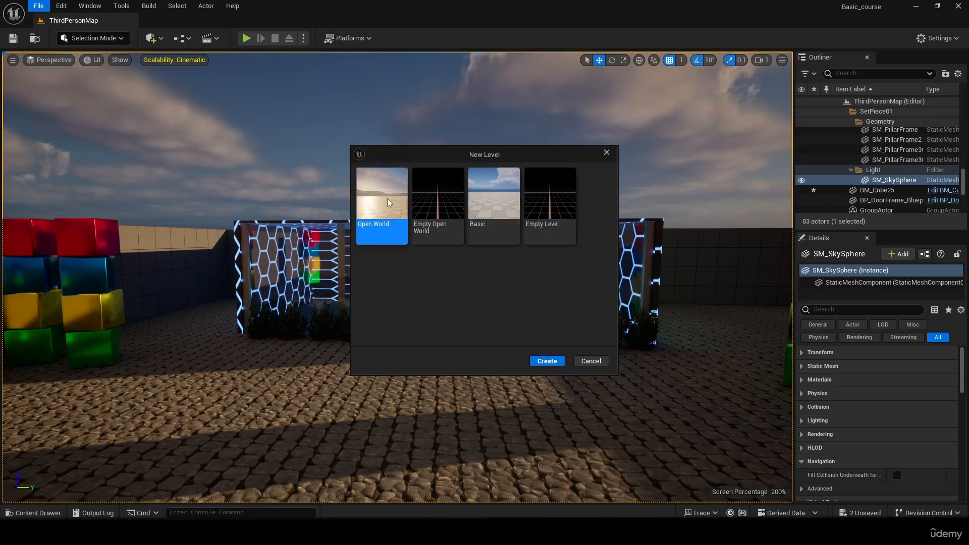
{"action": "left_click", "coordinate": [497, 196]}
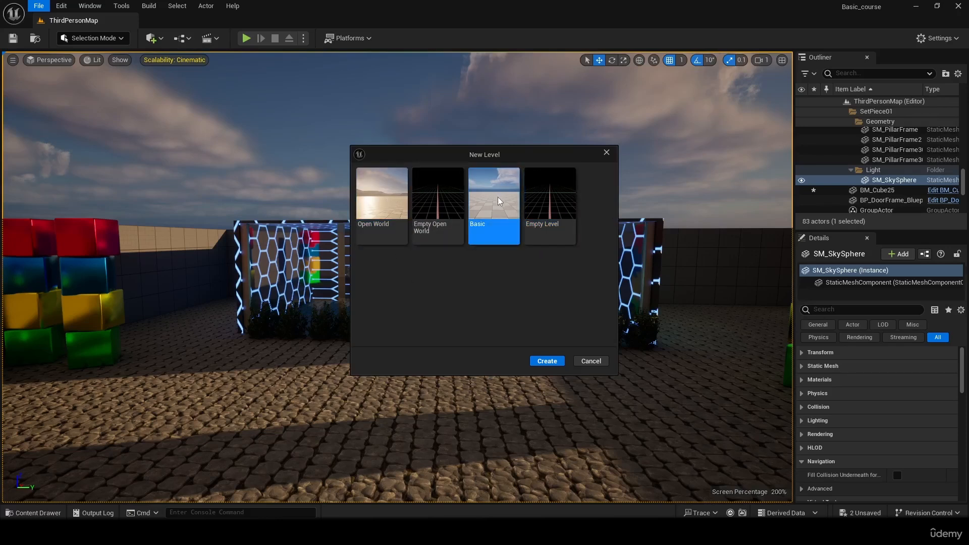
{"action": "left_click", "coordinate": [401, 208]}
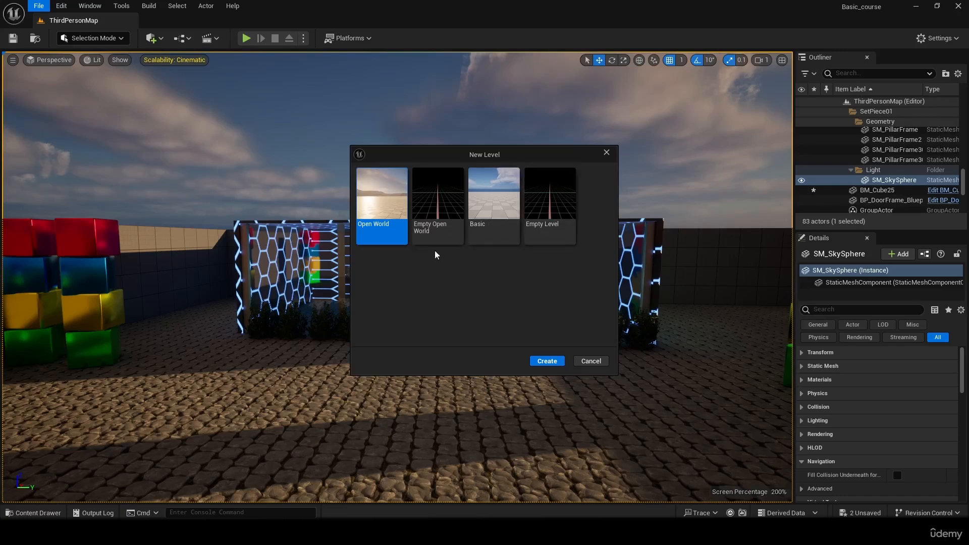
{"action": "left_click", "coordinate": [495, 237]}
{"action": "left_click", "coordinate": [550, 200]}
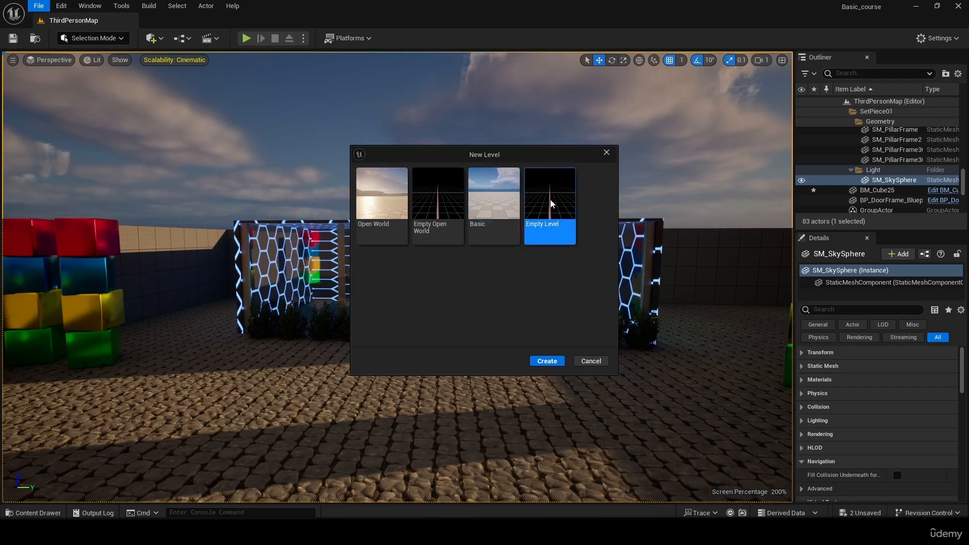
{"action": "left_click", "coordinate": [548, 362]}
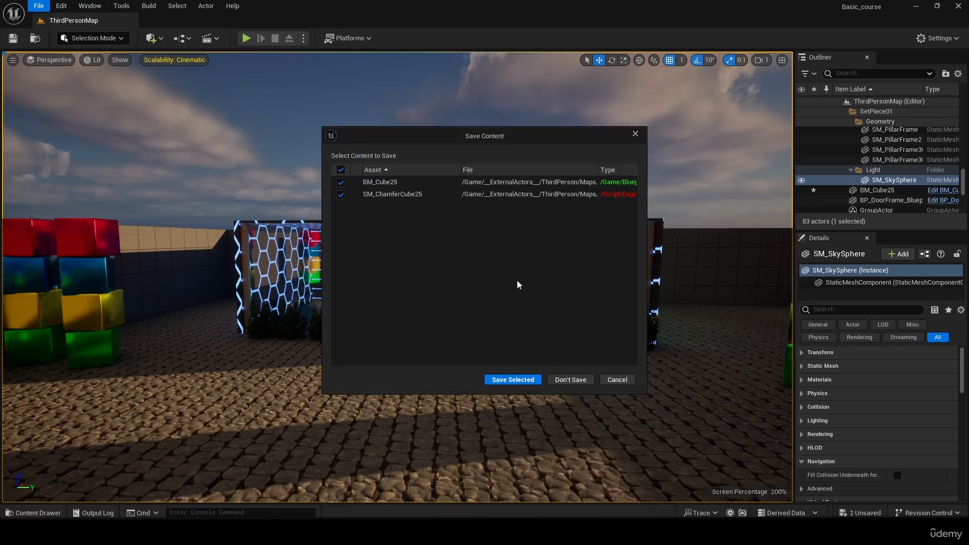
{"action": "left_click", "coordinate": [532, 380]}
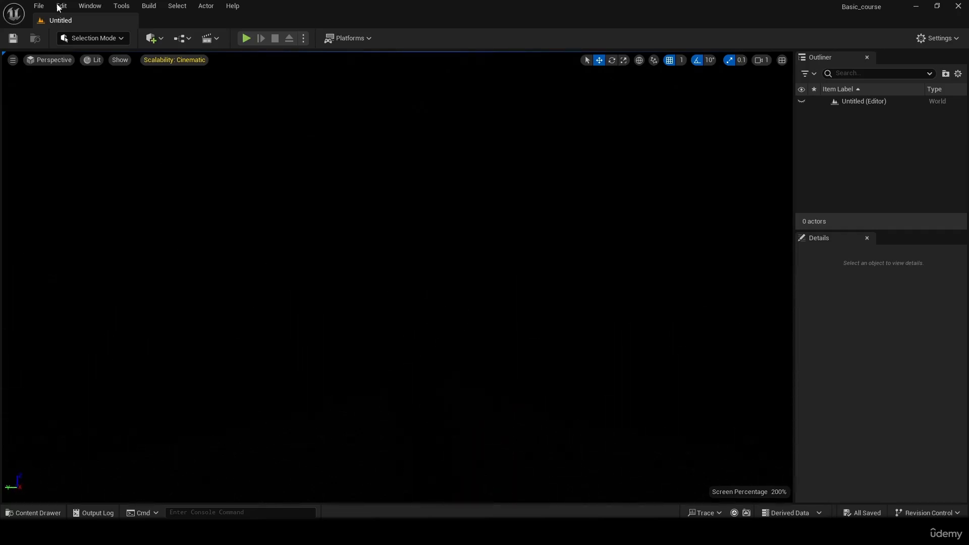
Step: Place a directional light in the empty level and delete it again
{"action": "left_click", "coordinate": [91, 38]}
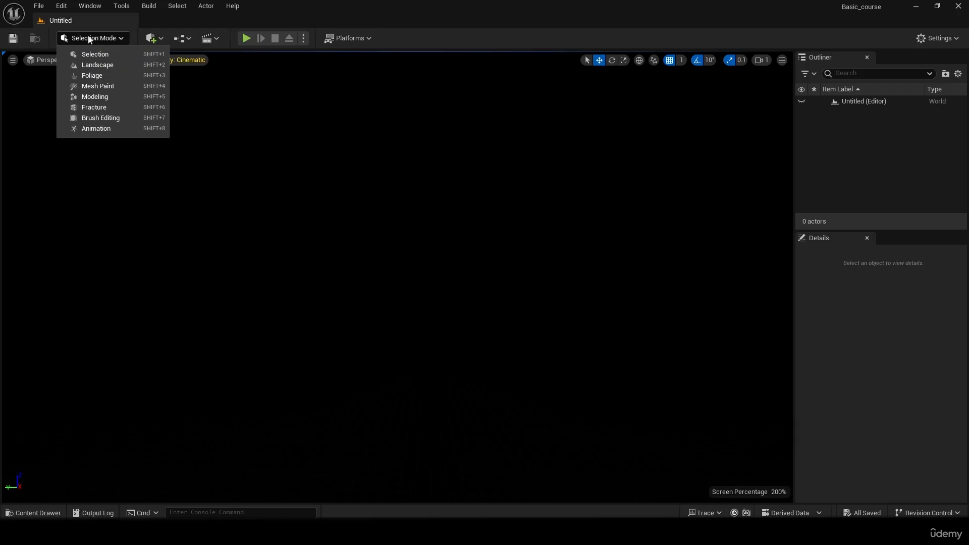
{"action": "left_click", "coordinate": [89, 38]}
{"action": "left_click", "coordinate": [183, 38]}
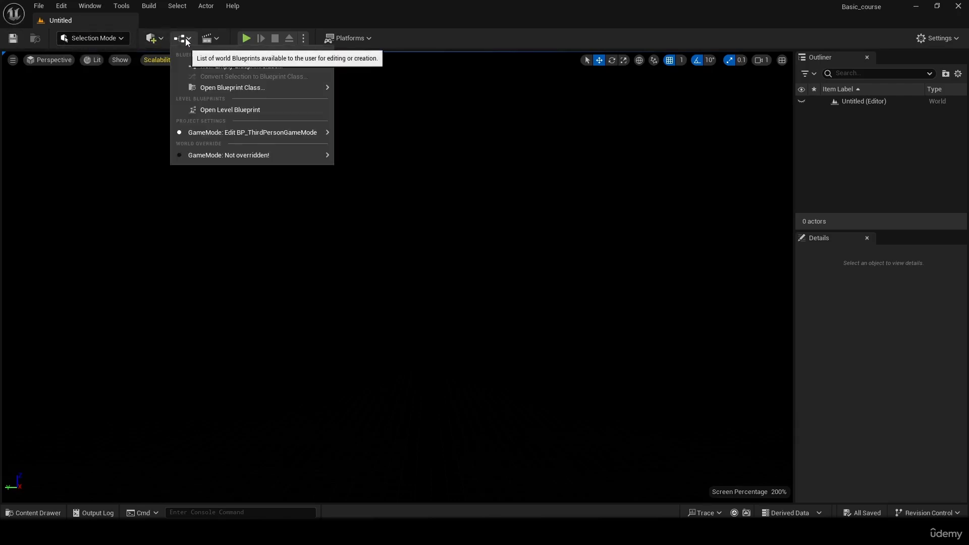
{"action": "left_click", "coordinate": [153, 38]}
{"action": "mouse_move", "coordinate": [222, 142]}
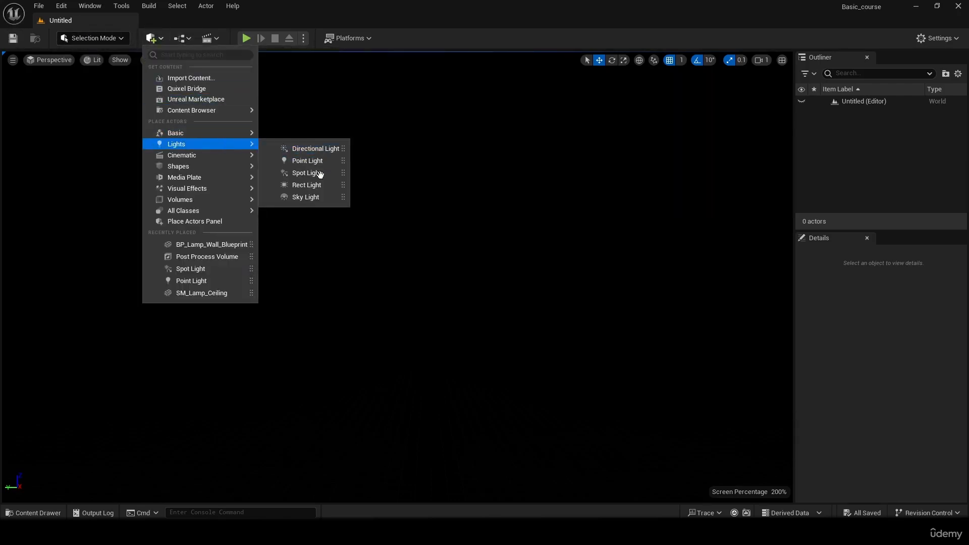
{"action": "left_click", "coordinate": [332, 147]}
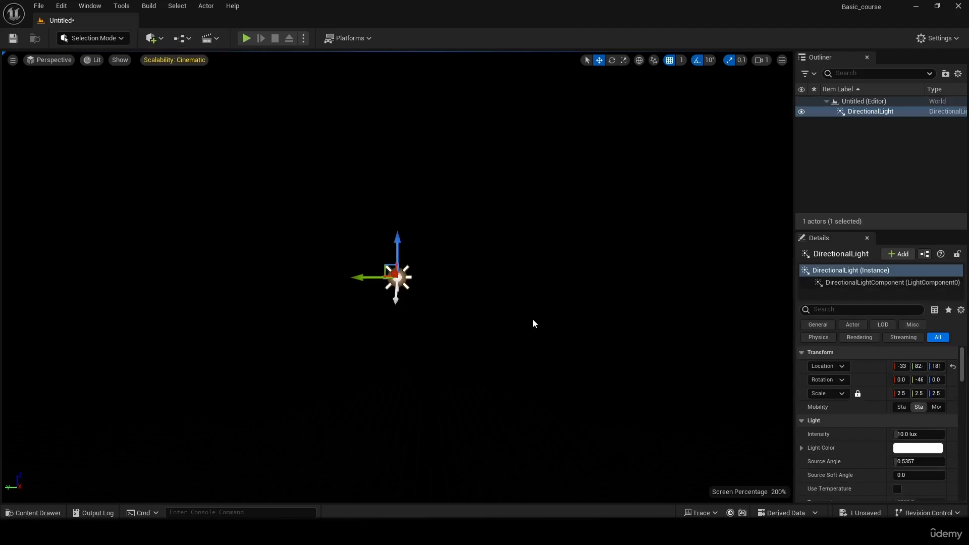
{"action": "key", "text": "Delete"}
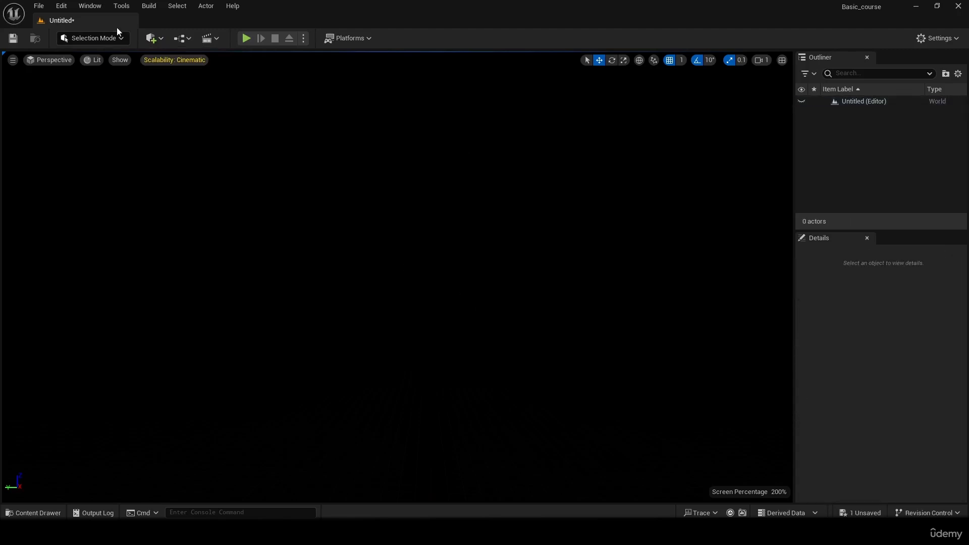
Step: Open the Env. Light Mixer and create a sky light and an atmospheric light
{"action": "left_click", "coordinate": [87, 8]}
{"action": "left_click", "coordinate": [94, 6]}
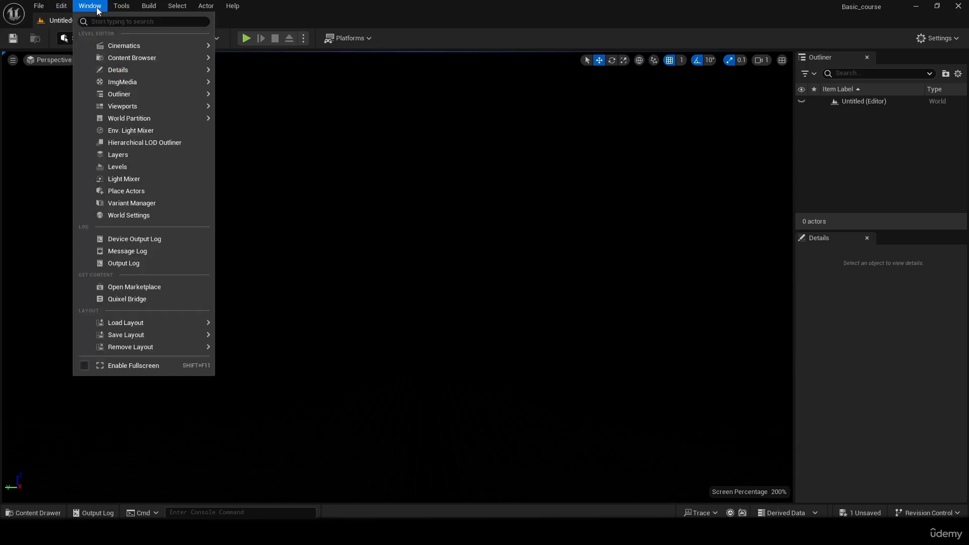
{"action": "left_click", "coordinate": [169, 131]}
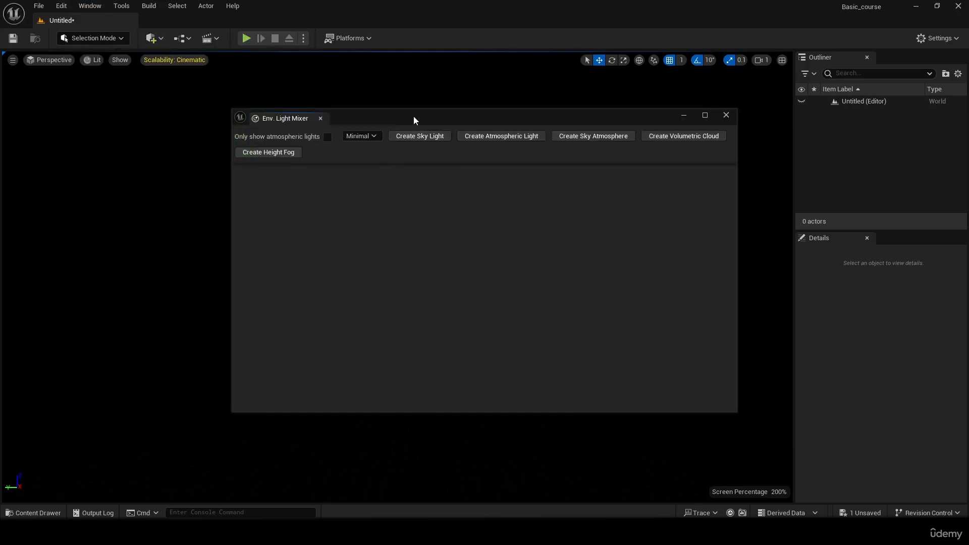
{"action": "left_click_drag", "start_coordinate": [413, 119], "coordinate": [293, 155]}
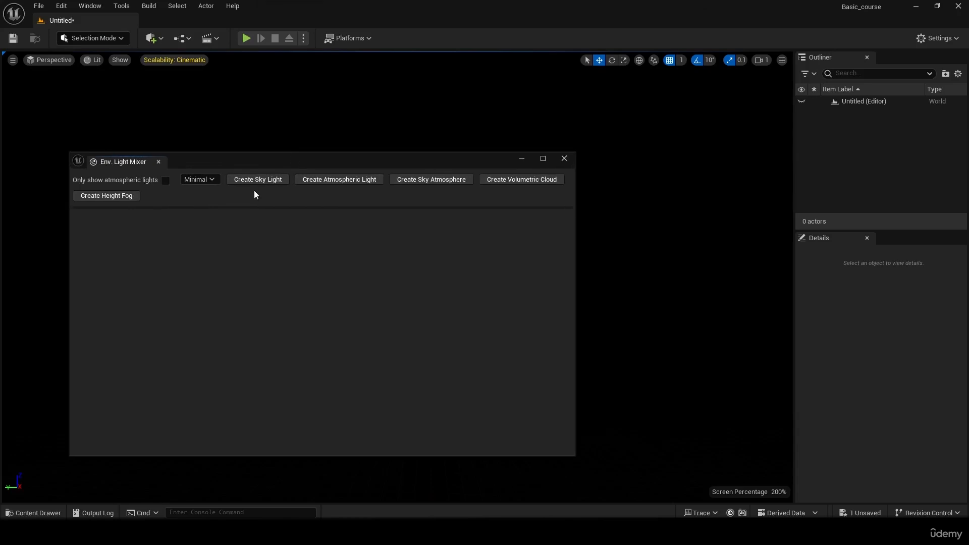
{"action": "left_click", "coordinate": [260, 182]}
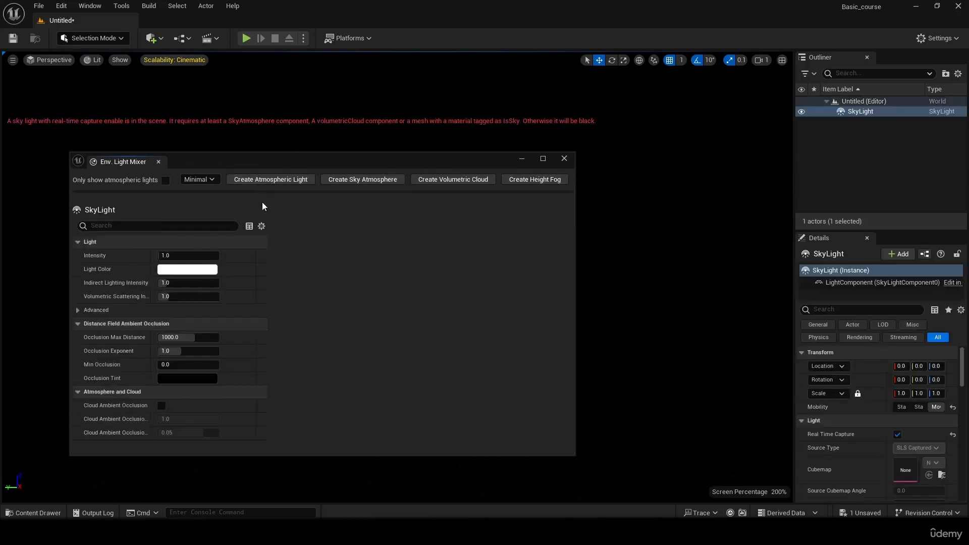
{"action": "left_click", "coordinate": [299, 181]}
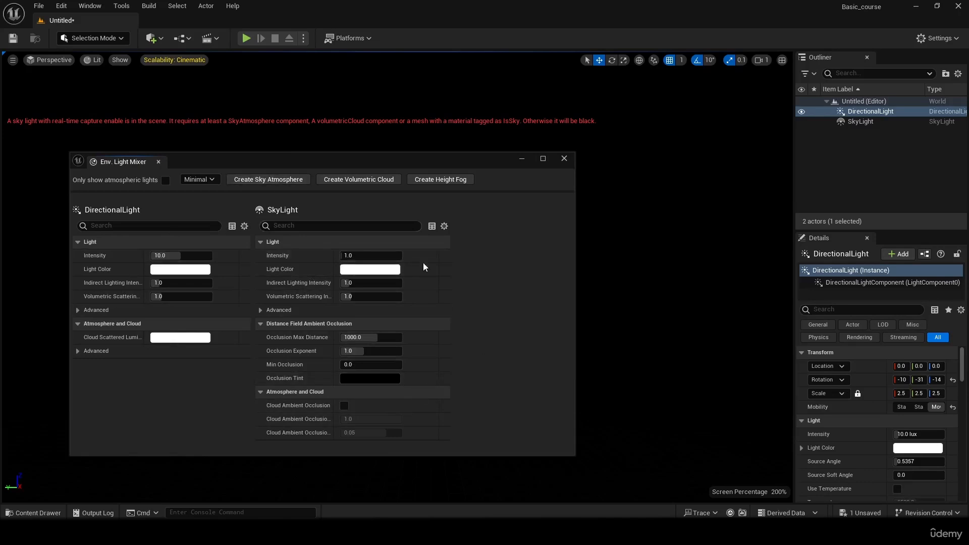
Step: Add a sky atmosphere, a volumetric cloud and height fog with the Env. Light Mixer
{"action": "left_click", "coordinate": [282, 183]}
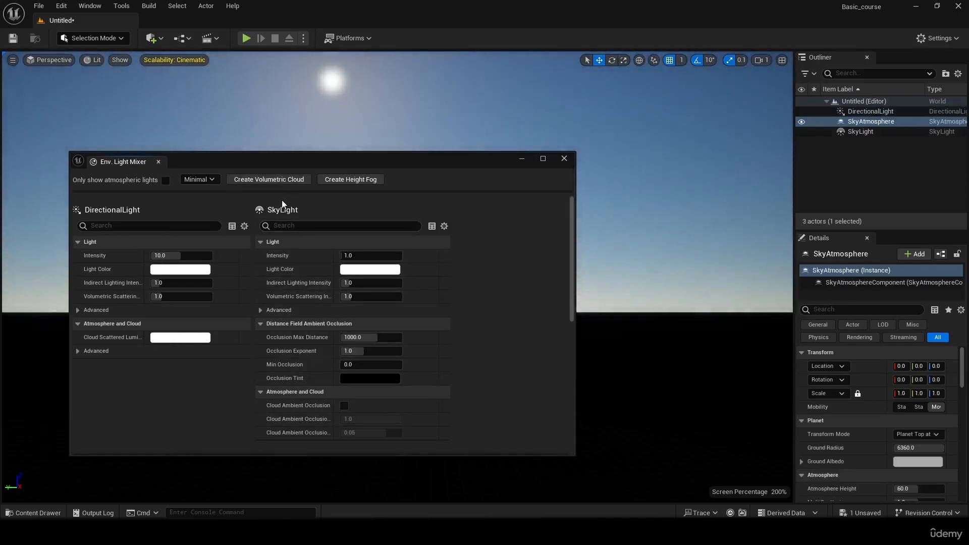
{"action": "left_click", "coordinate": [282, 183]}
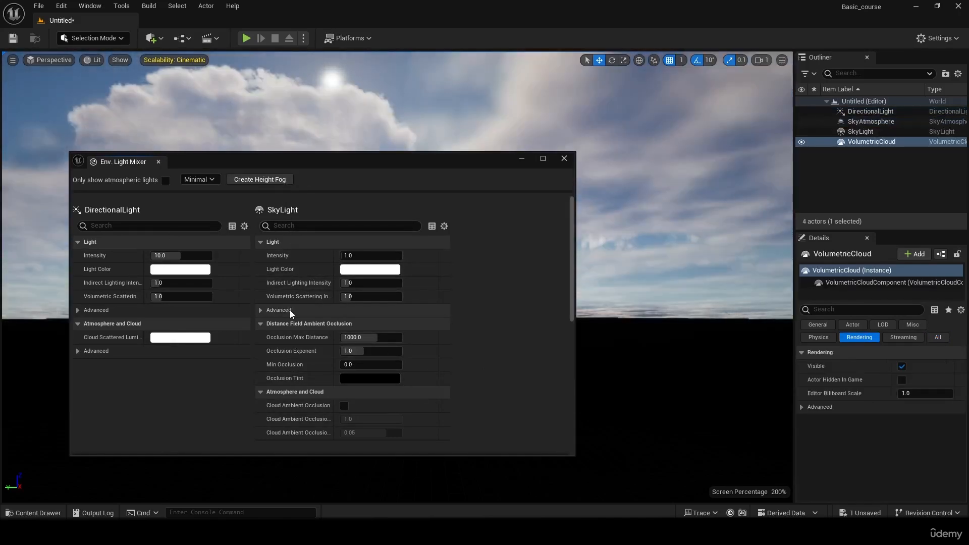
{"action": "left_click", "coordinate": [251, 182]}
{"action": "left_click_drag", "start_coordinate": [402, 169], "coordinate": [459, 158]}
{"action": "left_click", "coordinate": [618, 147]}
Step: Spread the overlapping environment actors apart vertically, raising the height fog and sky light and lowering the sky atmosphere and volumetric cloud
{"action": "right_click_drag", "start_coordinate": [616, 147], "coordinate": [657, 171]}
{"action": "right_click_drag", "start_coordinate": [464, 217], "coordinate": [465, 196]}
{"action": "right_click_drag", "start_coordinate": [408, 216], "coordinate": [430, 222]}
{"action": "right_click_drag", "start_coordinate": [514, 246], "coordinate": [551, 275]}
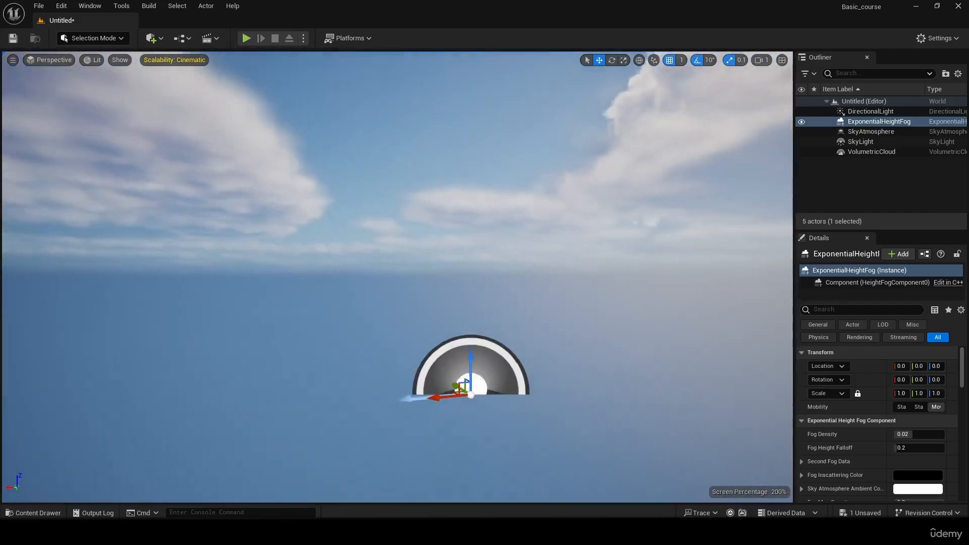
{"action": "key", "text": "s"}
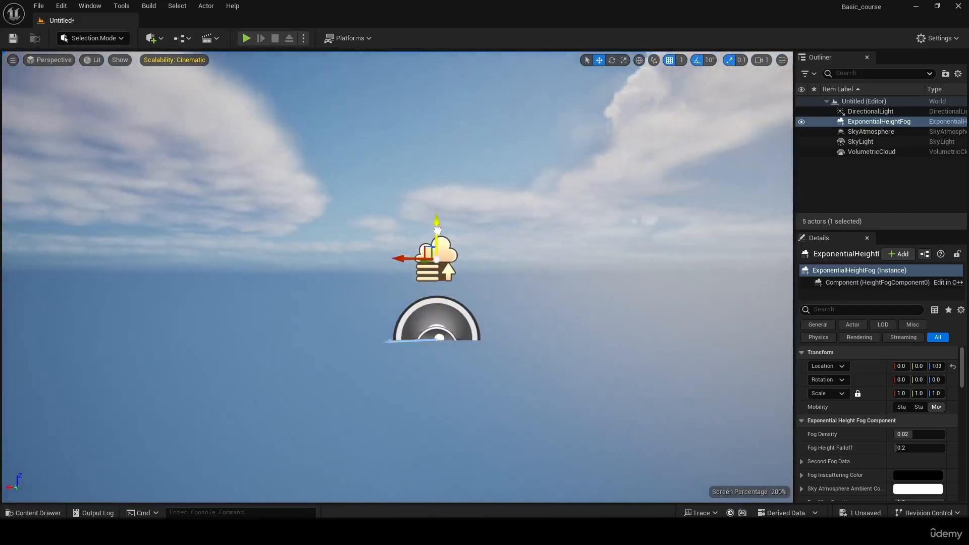
{"action": "left_click", "coordinate": [438, 311]}
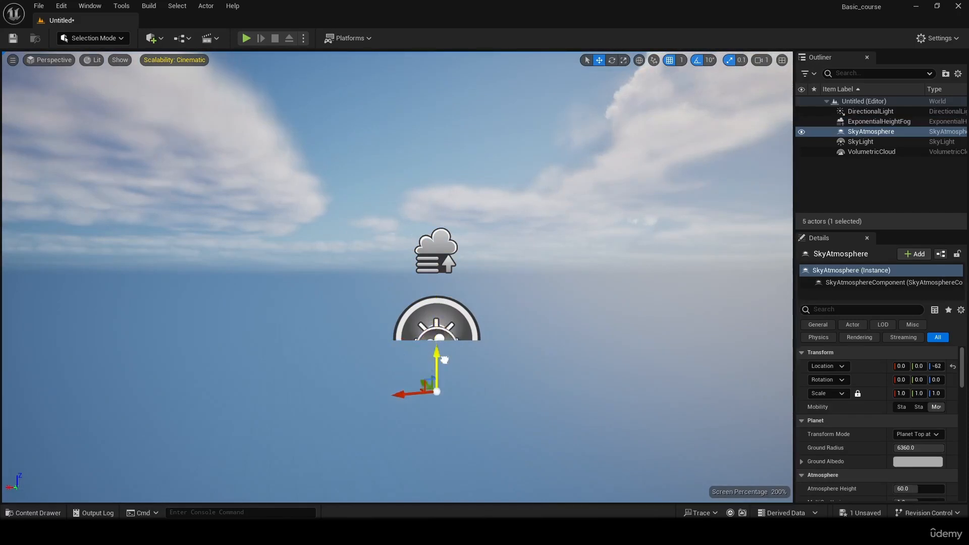
{"action": "left_click", "coordinate": [448, 318]}
{"action": "left_click_drag", "start_coordinate": [437, 309], "coordinate": [437, 390]}
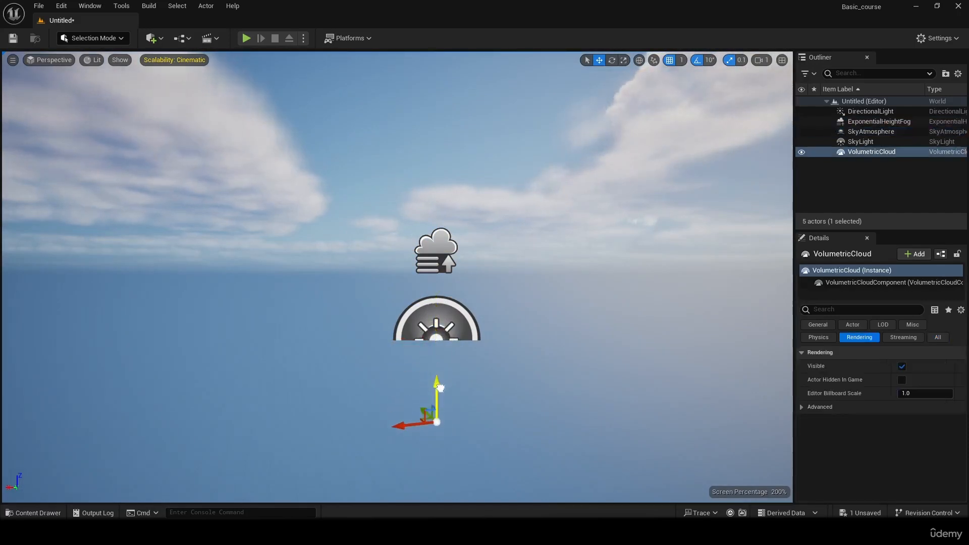
{"action": "left_click", "coordinate": [447, 320]}
{"action": "left_click_drag", "start_coordinate": [437, 306], "coordinate": [437, 144]}
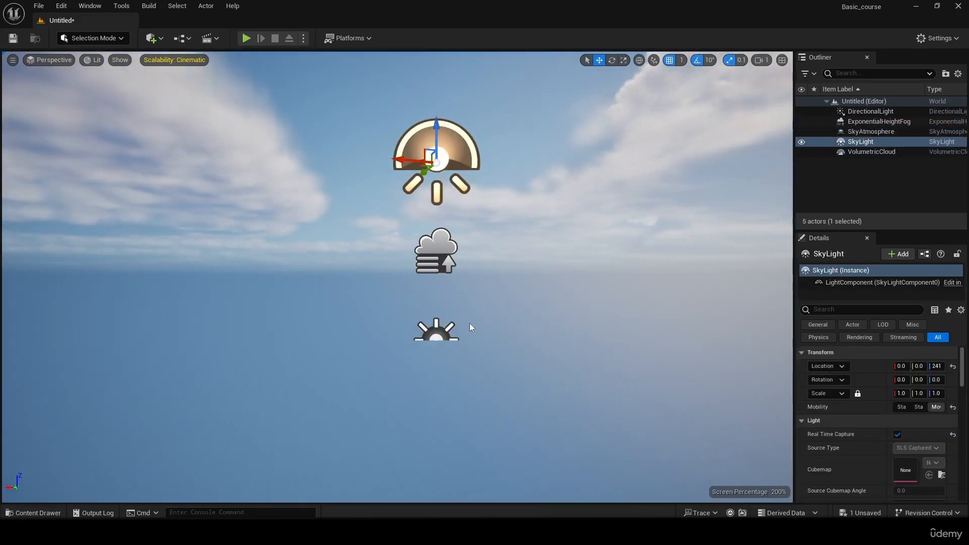
Step: Select all five environment actors from DirectionalLight to VolumetricCloud and put them in a new Outliner folder
{"action": "left_click", "coordinate": [445, 326]}
{"action": "left_click", "coordinate": [861, 141]}
{"action": "left_click", "coordinate": [872, 151]}
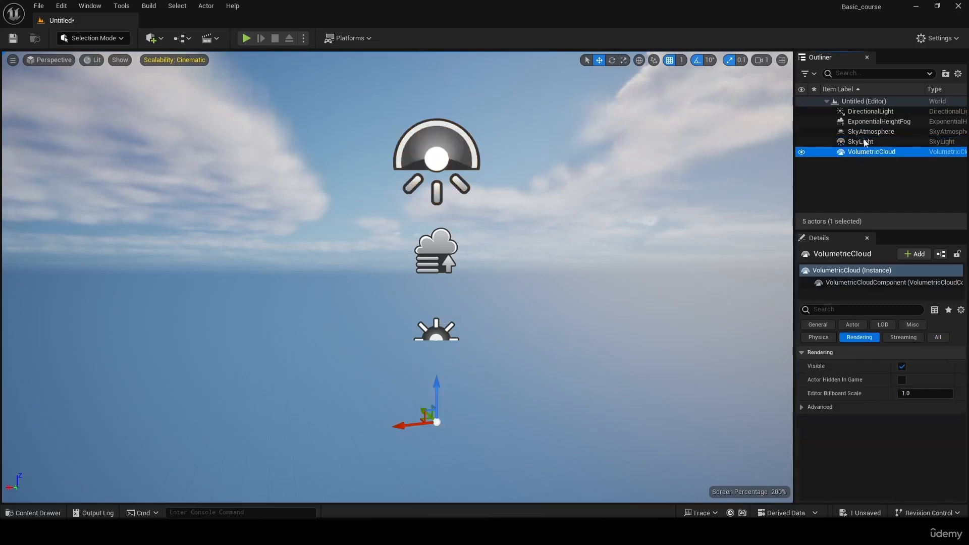
{"action": "left_click", "coordinate": [870, 131]}
{"action": "left_click", "coordinate": [872, 111]}
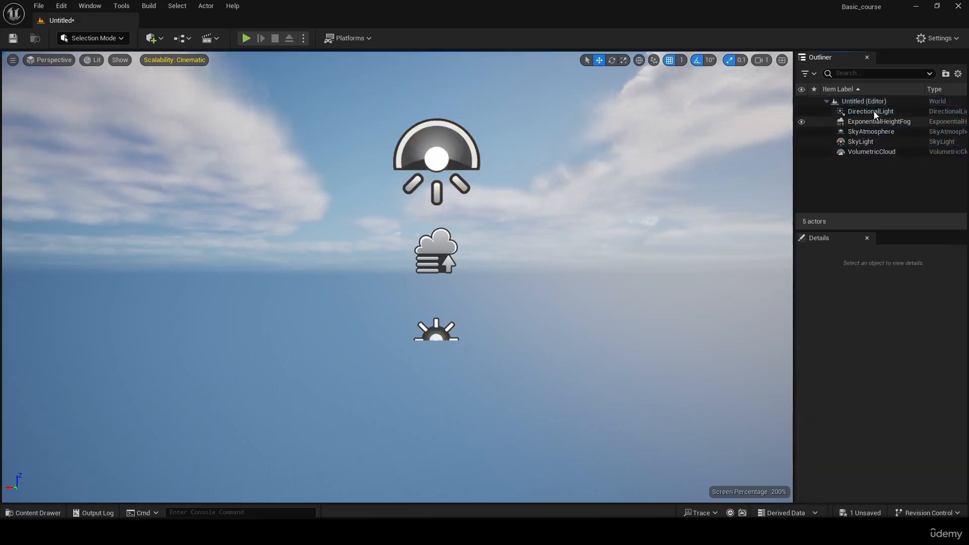
{"action": "left_click", "coordinate": [864, 151], "text": "shift"}
{"action": "right_click", "coordinate": [852, 152]}
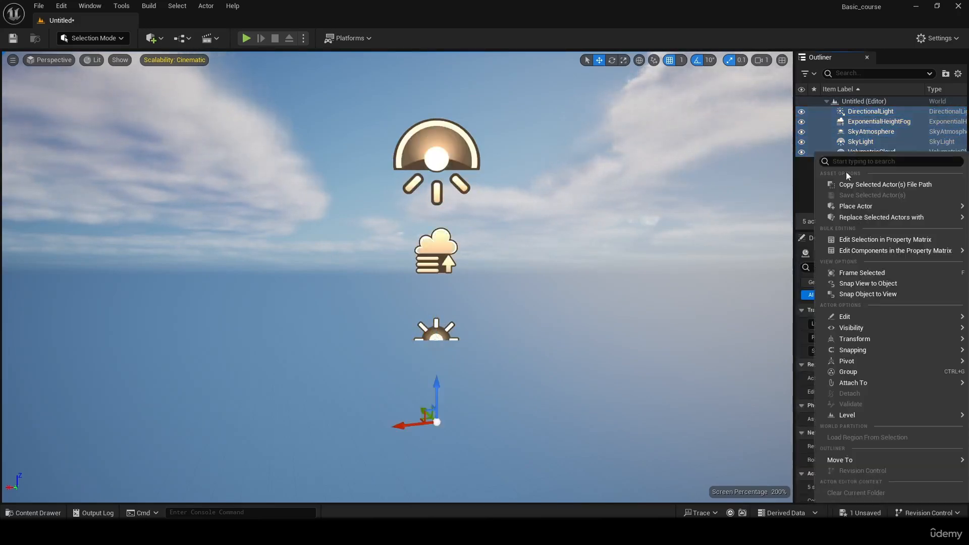
{"action": "mouse_move", "coordinate": [886, 207]}
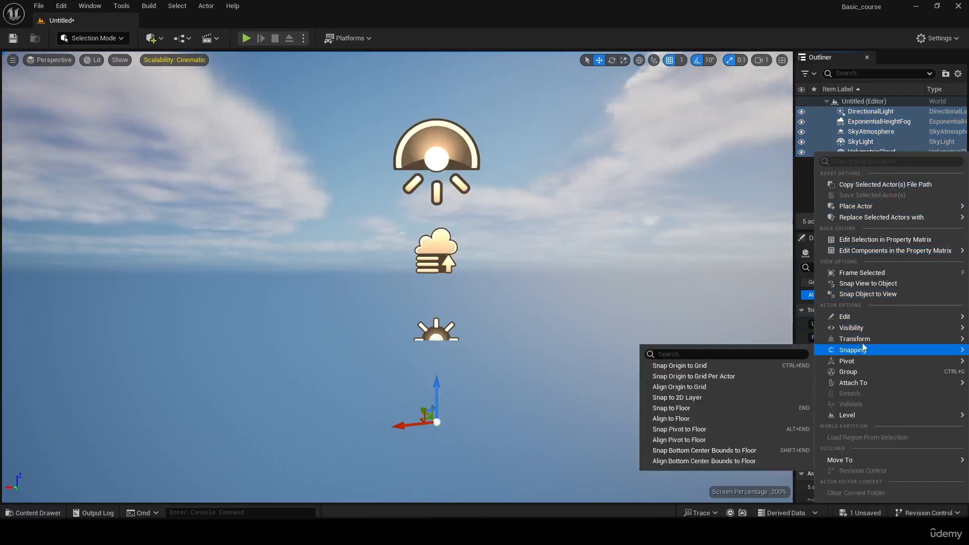
{"action": "left_click", "coordinate": [945, 74]}
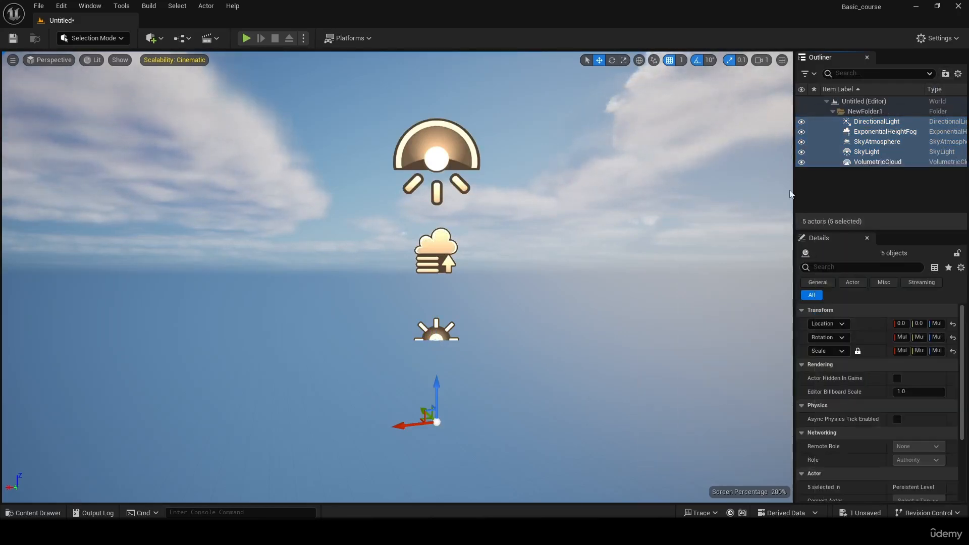
Step: Rename the new Outliner folder holding the environment actors as skylight
{"action": "left_click", "coordinate": [861, 112]}
{"action": "left_click", "coordinate": [861, 113]}
{"action": "right_click", "coordinate": [861, 114]}
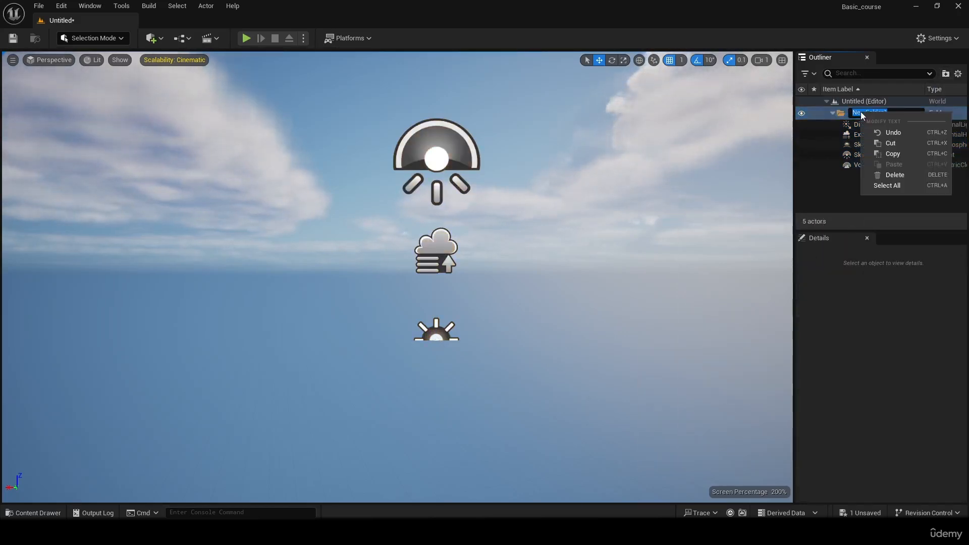
{"action": "left_click", "coordinate": [879, 112]}
{"action": "left_click_drag", "start_coordinate": [893, 112], "coordinate": [801, 99]}
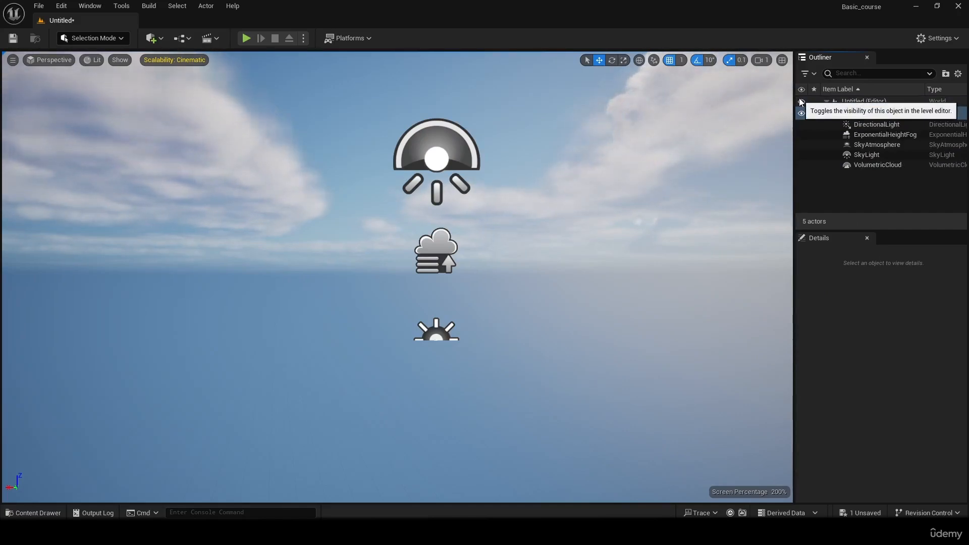
{"action": "type", "text": "skylight"}
{"action": "key", "text": "Return"}
{"action": "left_click", "coordinate": [874, 187]}
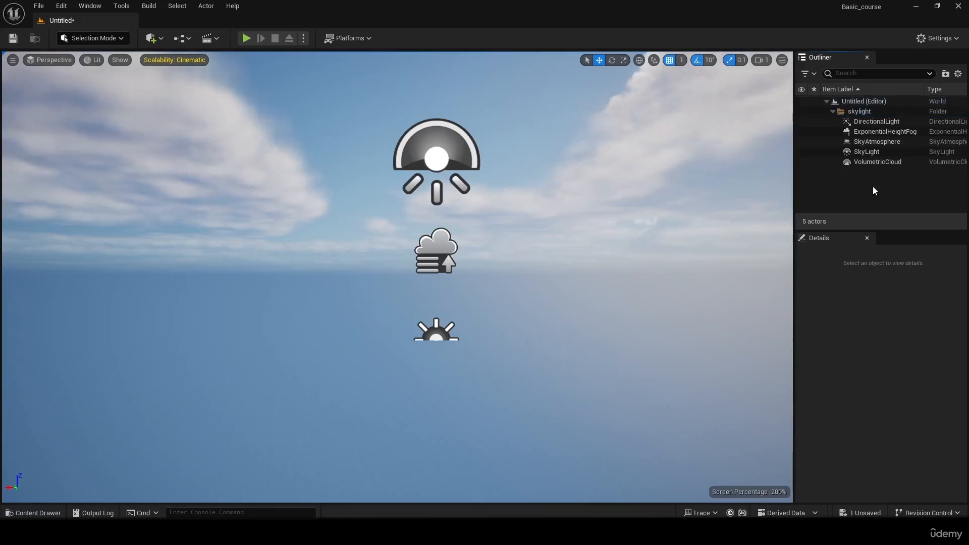
Step: Switch the editor from Selection mode to Landscape mode
{"action": "right_click_drag", "start_coordinate": [513, 280], "coordinate": [278, 323]}
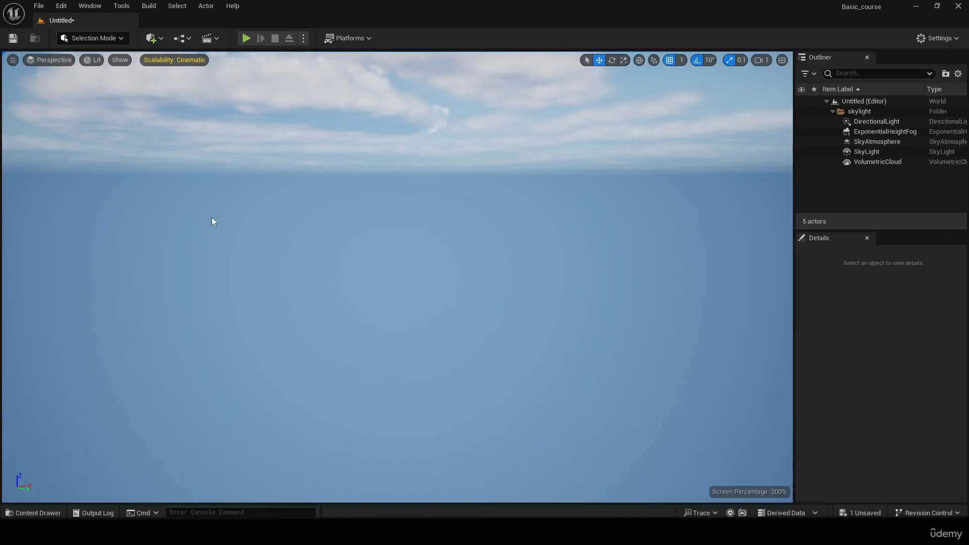
{"action": "right_click_drag", "start_coordinate": [247, 199], "coordinate": [269, 207]}
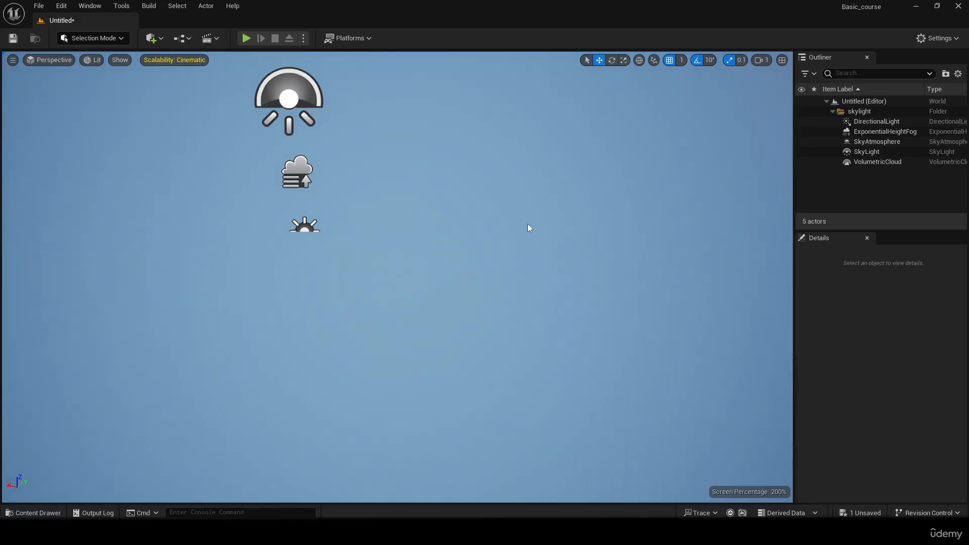
{"action": "right_click_drag", "start_coordinate": [528, 227], "coordinate": [194, 147]}
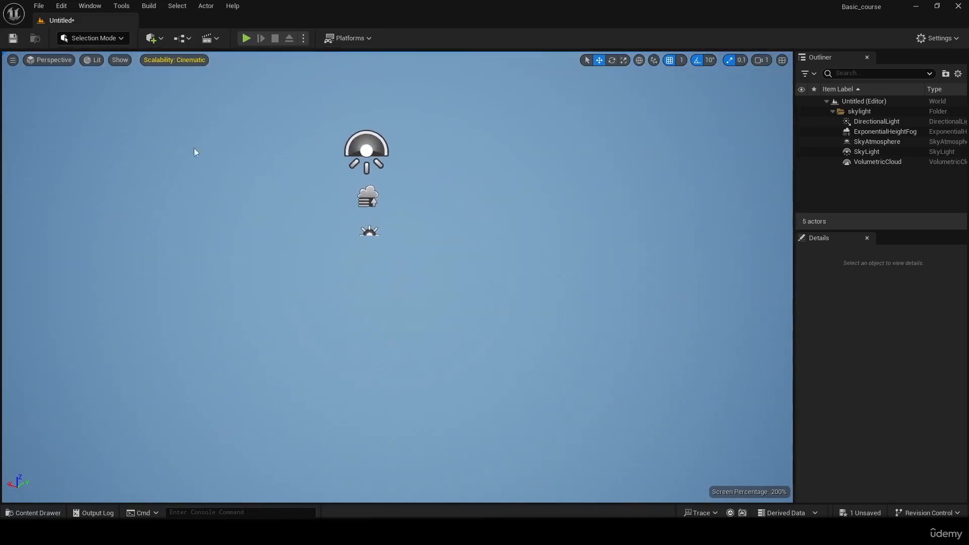
{"action": "left_click", "coordinate": [107, 36]}
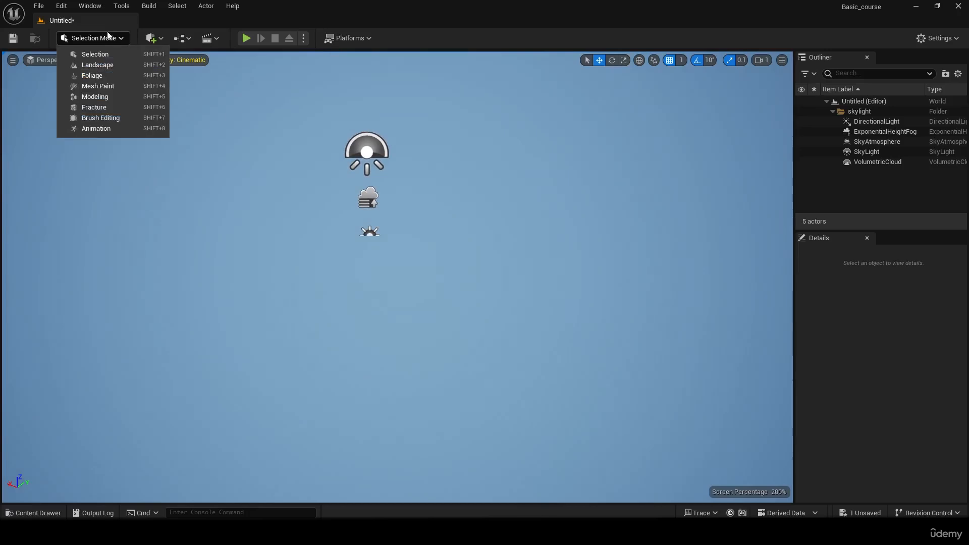
{"action": "left_click", "coordinate": [117, 39]}
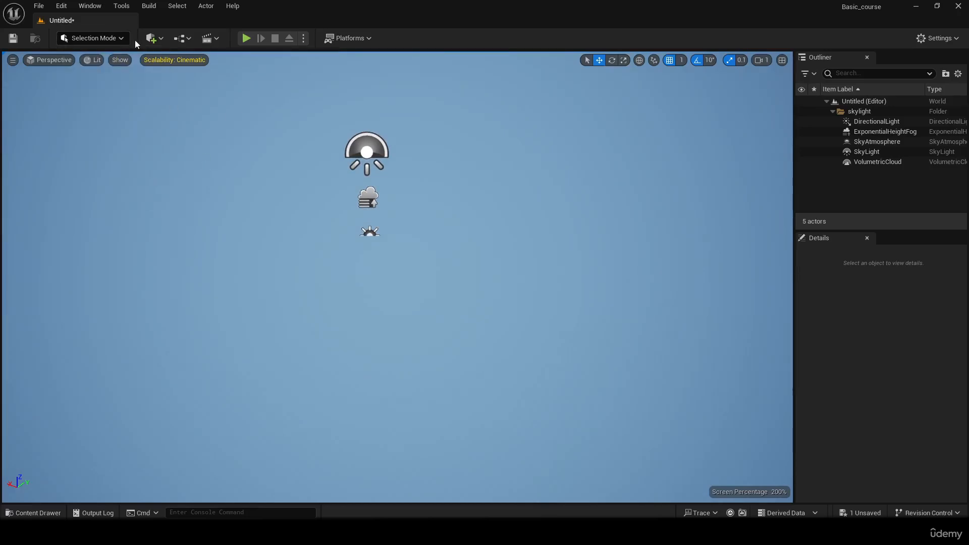
{"action": "left_click", "coordinate": [123, 38]}
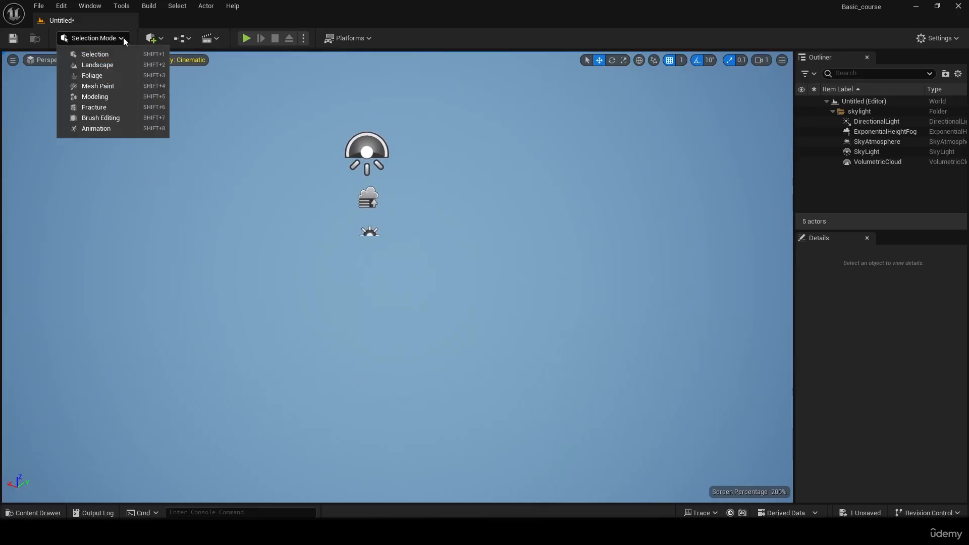
{"action": "left_click", "coordinate": [120, 64]}
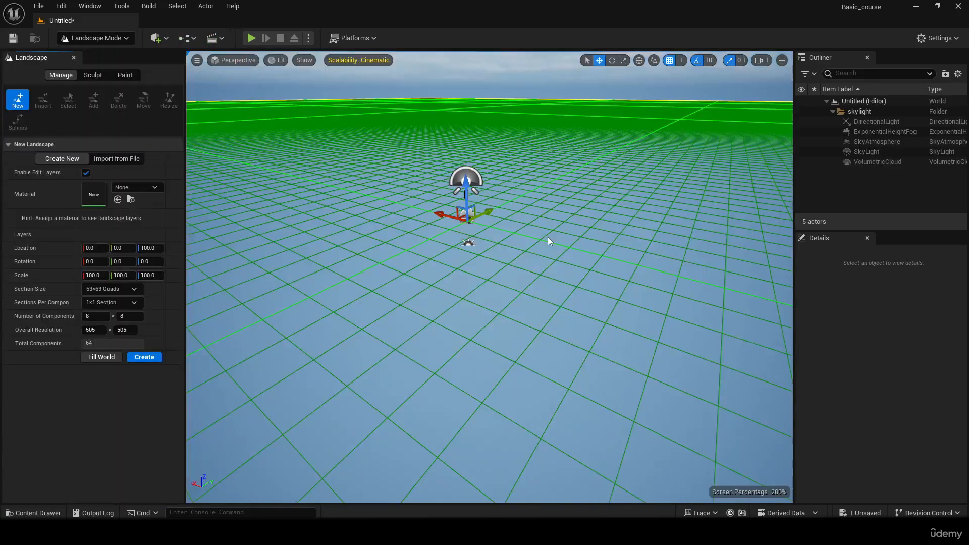
Step: Halve the new landscape's overall resolution in both directions to 253 × 253
{"action": "right_click_drag", "start_coordinate": [547, 237], "coordinate": [722, 206]}
{"action": "key", "text": "s"}
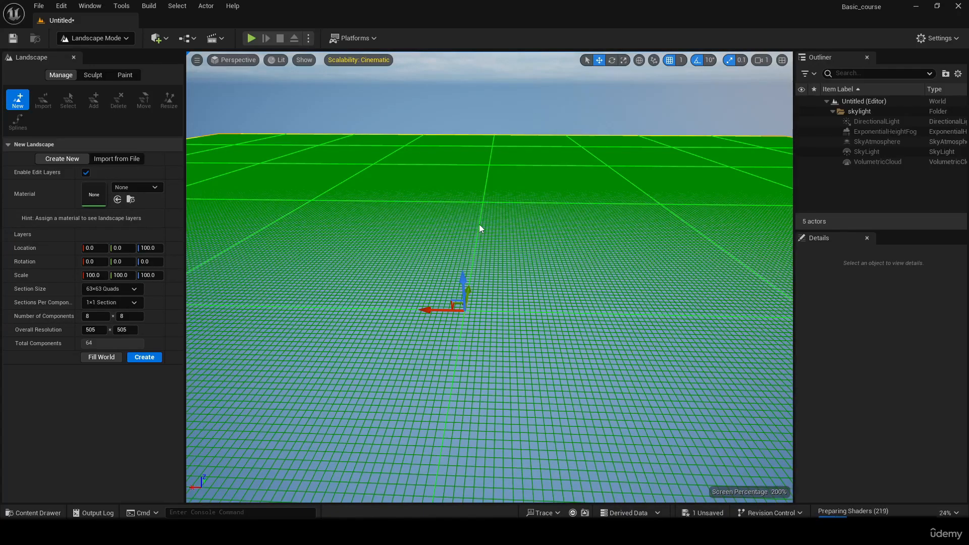
{"action": "right_click_drag", "start_coordinate": [215, 278], "coordinate": [274, 241]}
{"action": "key", "text": "w"}
{"action": "key", "text": "s"}
{"action": "key", "text": "s"}
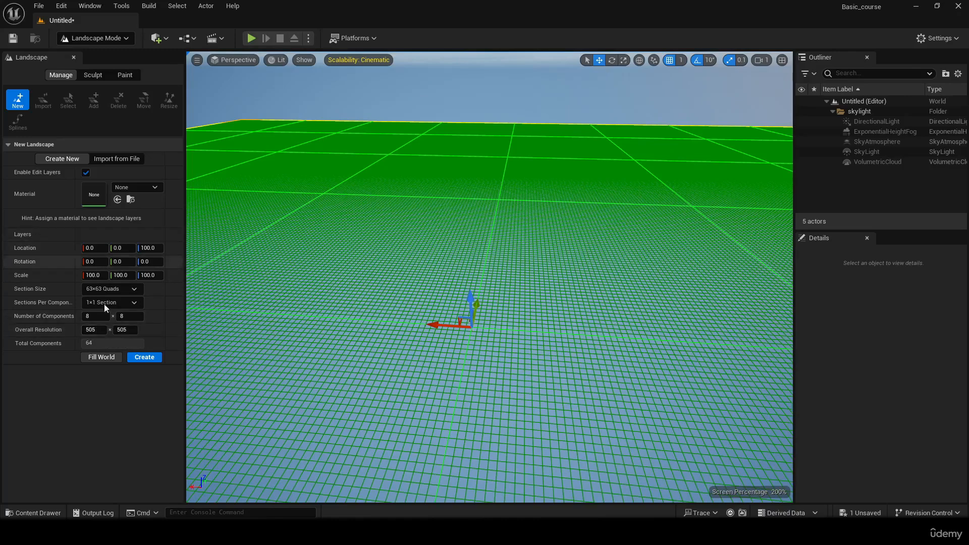
{"action": "left_click", "coordinate": [94, 331]}
{"action": "key", "text": "Escape"}
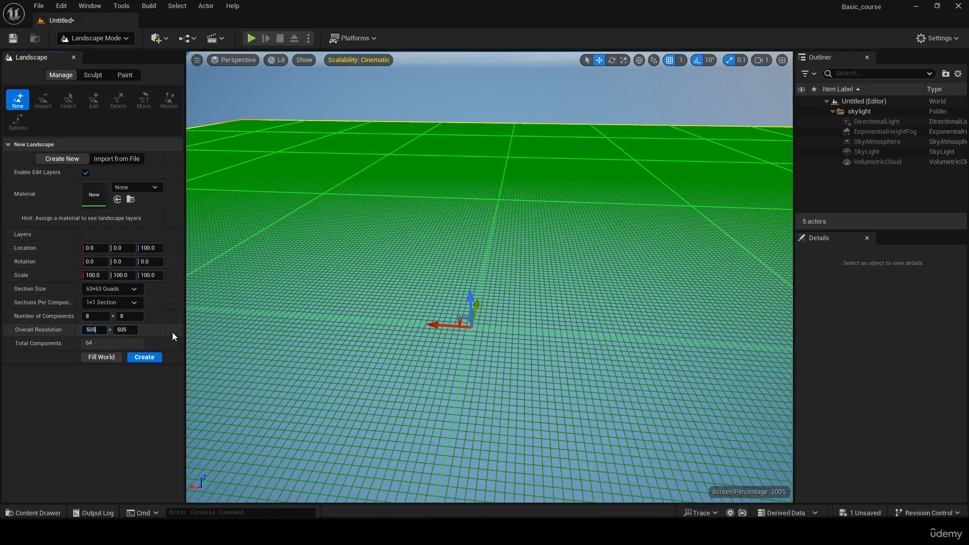
{"action": "key", "text": "BackSpace"}
{"action": "key", "text": "BackSpace"}
{"action": "key", "text": "BackSpace"}
{"action": "type", "text": "253"}
{"action": "key", "text": "Return"}
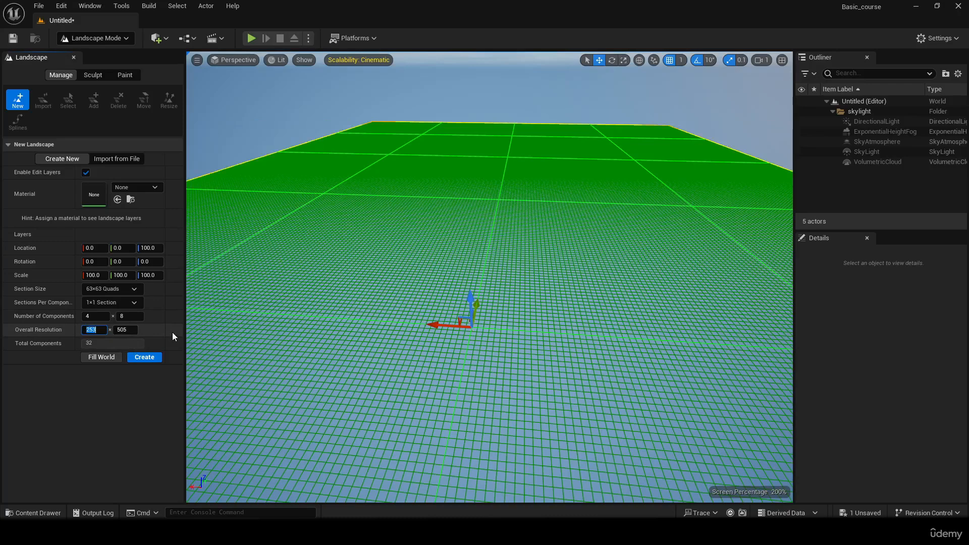
{"action": "left_click", "coordinate": [127, 327]}
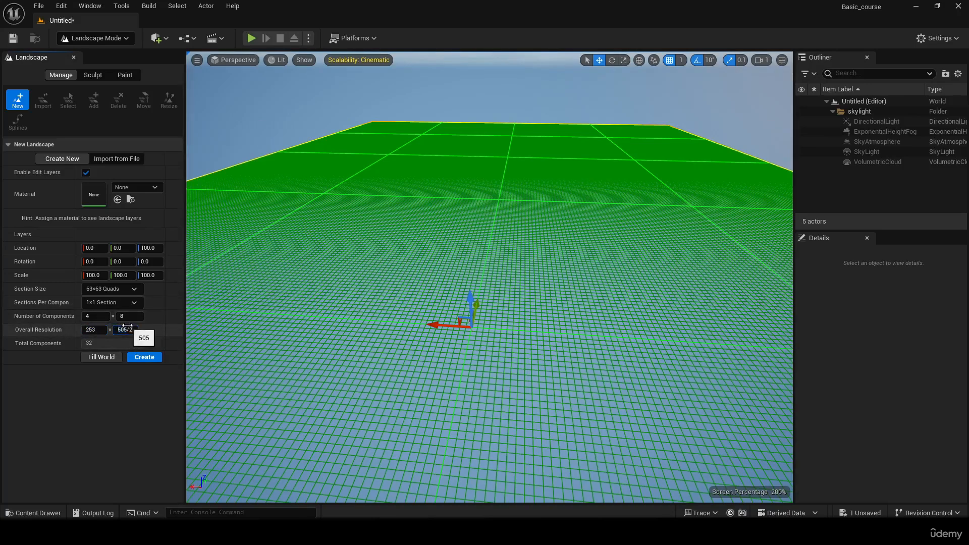
{"action": "key", "text": "Return"}
Step: Find the ground materials and assign M_Ground_Gravel as the new landscape's material
{"action": "right_click_drag", "start_coordinate": [403, 323], "coordinate": [846, 321]}
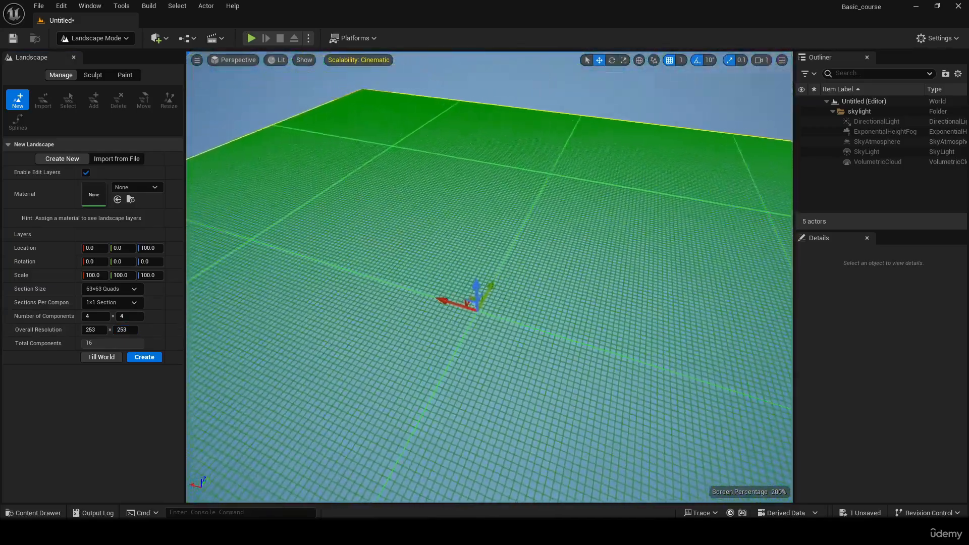
{"action": "key", "text": "w"}
{"action": "right_click_drag", "start_coordinate": [530, 303], "coordinate": [530, 314]}
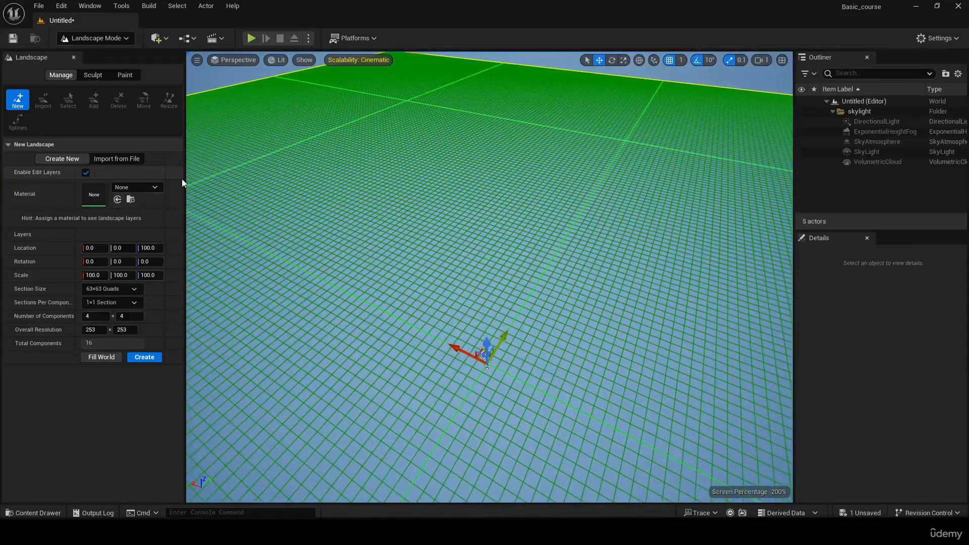
{"action": "left_click", "coordinate": [160, 188]}
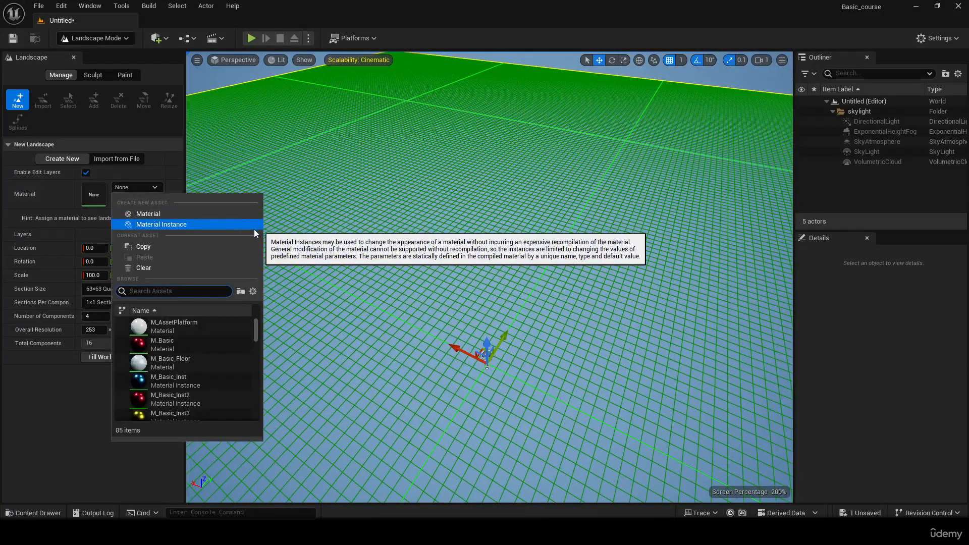
{"action": "type", "text": "gro"}
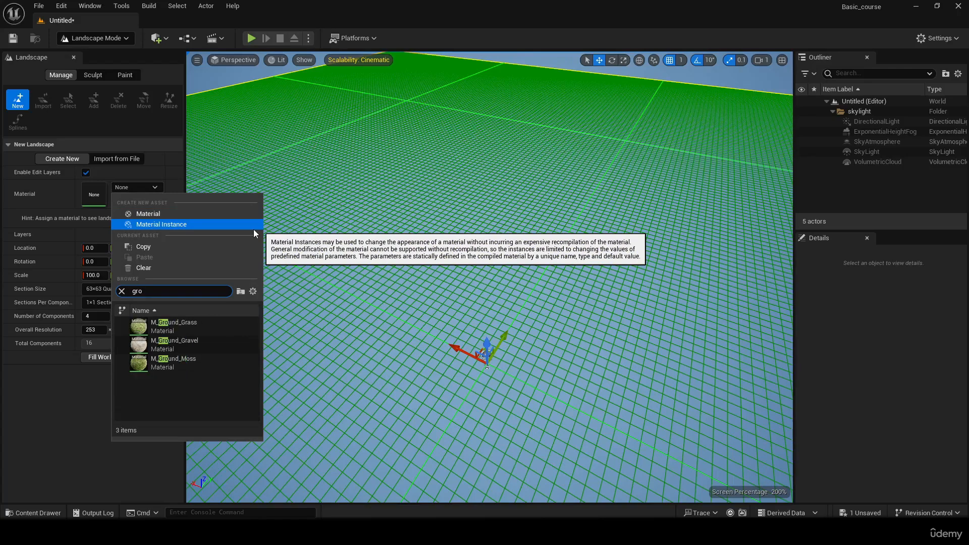
{"action": "type", "text": "un"}
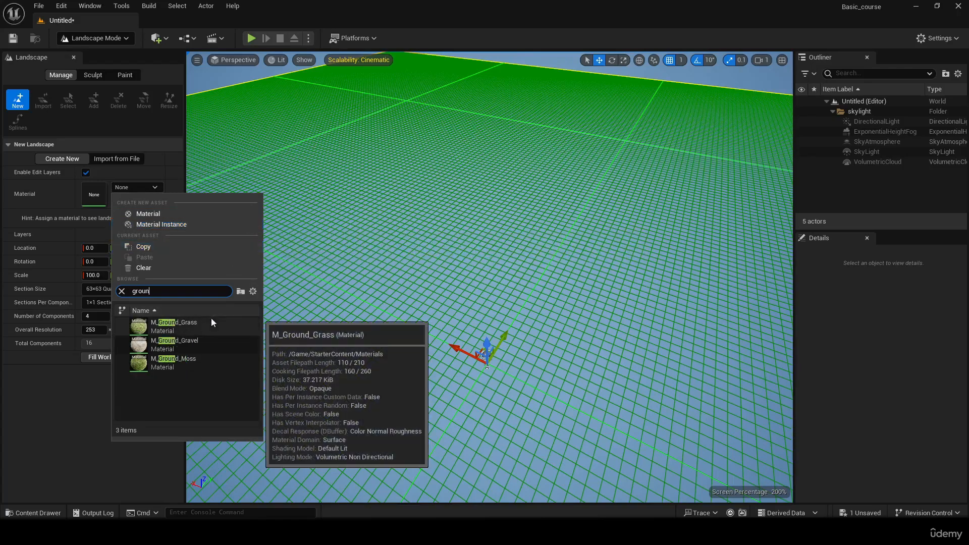
{"action": "left_click", "coordinate": [206, 344]}
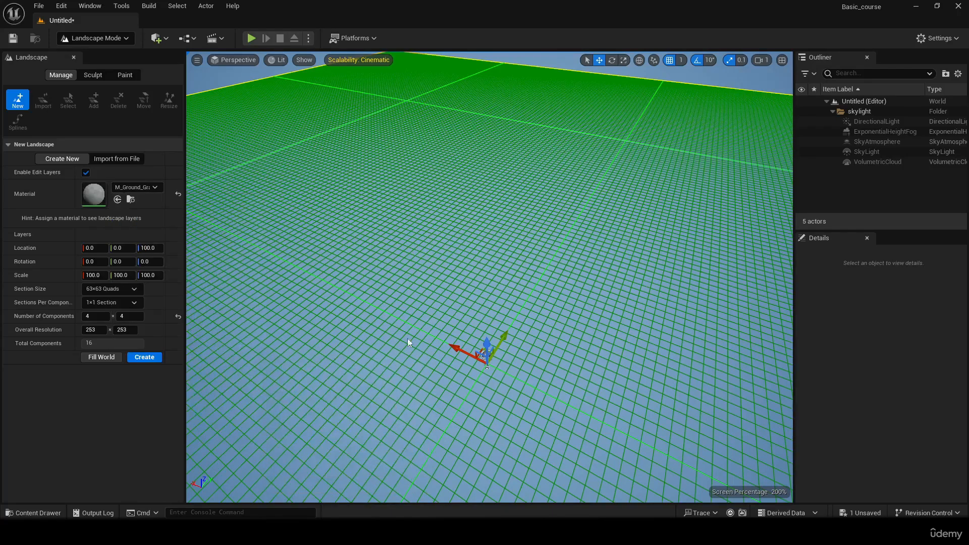
Step: Try Fill World on the new landscape and undo it
{"action": "left_click", "coordinate": [92, 360]}
{"action": "right_click_drag", "start_coordinate": [489, 277], "coordinate": [434, 288]}
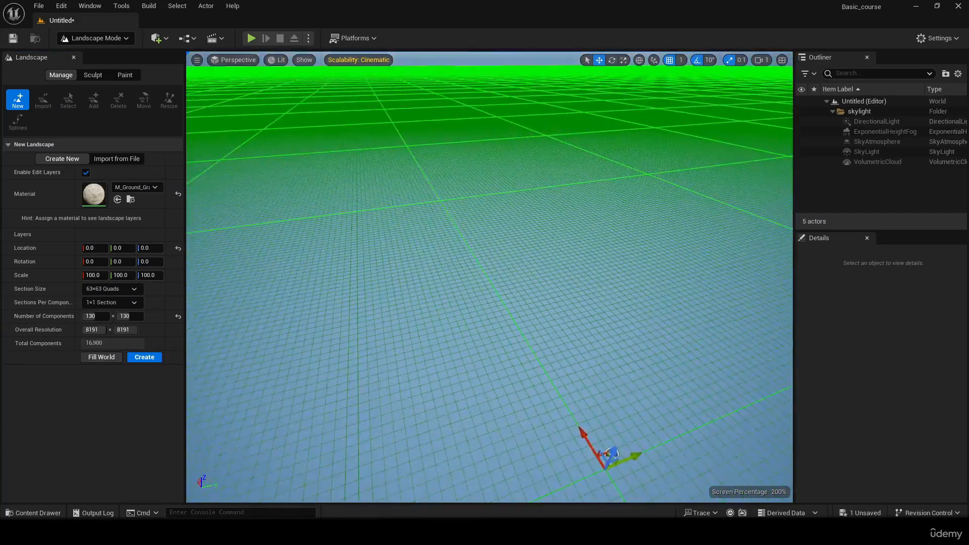
{"action": "key", "text": "ctrl+z"}
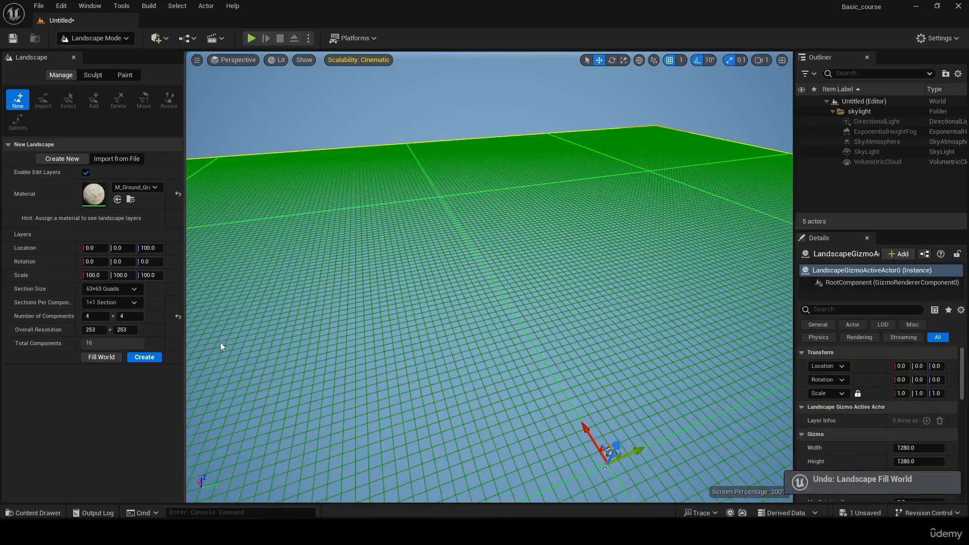
Step: Create the landscape from the current settings
{"action": "right_click_drag", "start_coordinate": [268, 332], "coordinate": [363, 334]}
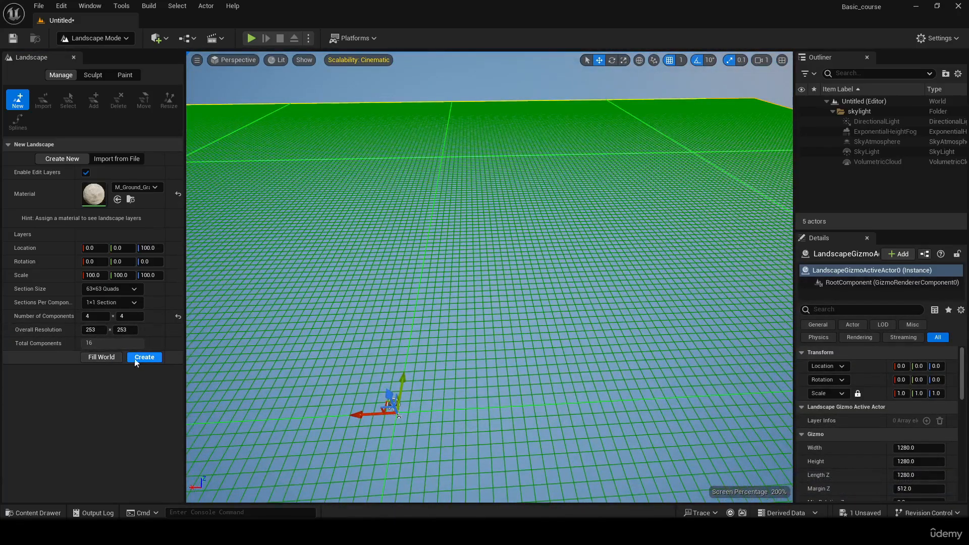
{"action": "right_click_drag", "start_coordinate": [359, 323], "coordinate": [362, 280]}
{"action": "right_click_drag", "start_coordinate": [233, 266], "coordinate": [240, 298]}
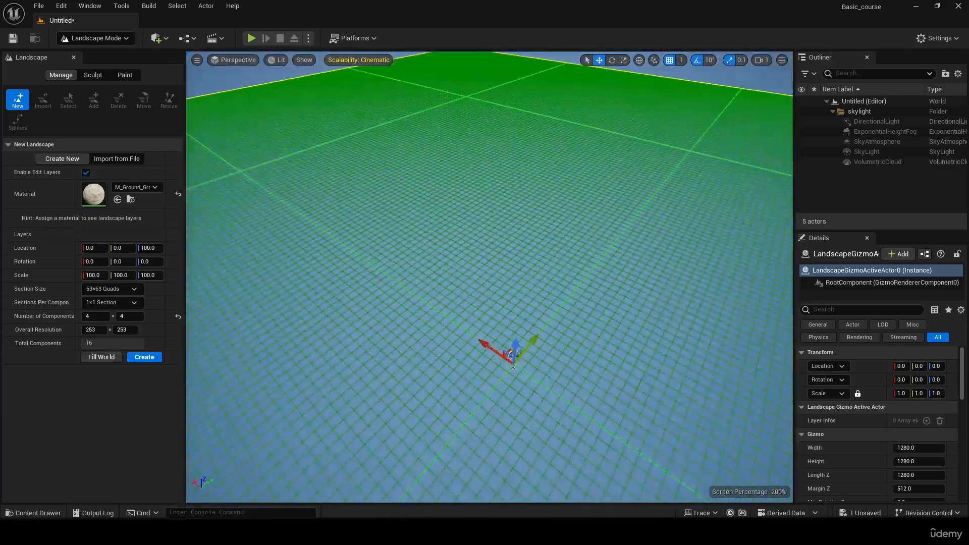
{"action": "left_click", "coordinate": [158, 358]}
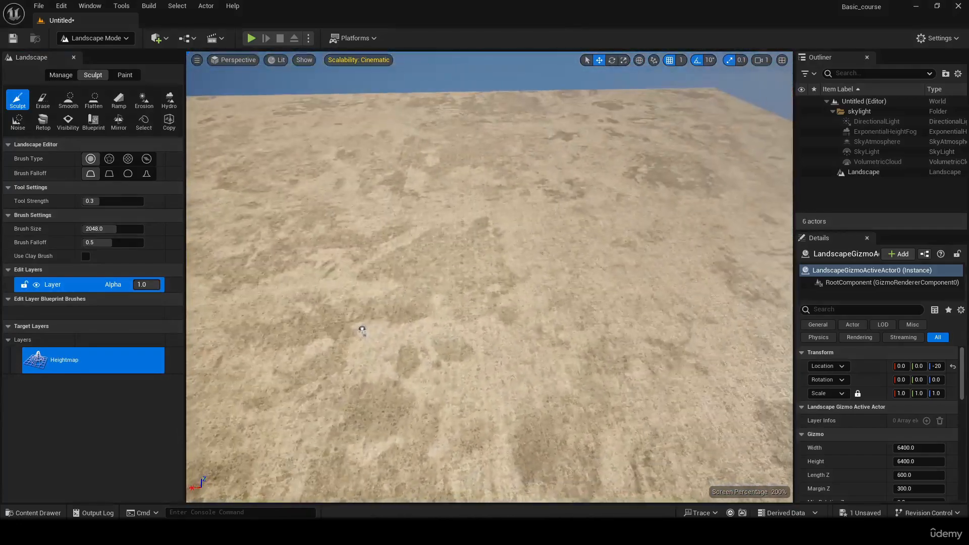
Step: Try raising a large hill at the landscape's far corner with a sculpt brush size of 8192, and undo it
{"action": "mouse_move", "coordinate": [489, 283]}
{"action": "right_mouse_down"}
{"action": "mouse_move", "coordinate": [445, 270]}
{"action": "mouse_move", "coordinate": [359, 275]}
{"action": "mouse_move", "coordinate": [313, 257]}
{"action": "mouse_move", "coordinate": [354, 268]}
{"action": "mouse_move", "coordinate": [361, 354]}
{"action": "mouse_move", "coordinate": [376, 265]}
{"action": "mouse_move", "coordinate": [378, 285]}
{"action": "mouse_move", "coordinate": [273, 333]}
{"action": "mouse_move", "coordinate": [201, 267]}
{"action": "mouse_move", "coordinate": [268, 278]}
{"action": "mouse_move", "coordinate": [354, 252]}
{"action": "mouse_move", "coordinate": [302, 202]}
{"action": "mouse_move", "coordinate": [308, 242]}
{"action": "mouse_move", "coordinate": [287, 263]}
{"action": "mouse_move", "coordinate": [298, 323]}
{"action": "mouse_move", "coordinate": [308, 323]}
{"action": "mouse_move", "coordinate": [328, 278]}
{"action": "mouse_move", "coordinate": [344, 333]}
{"action": "mouse_move", "coordinate": [328, 333]}
{"action": "mouse_move", "coordinate": [434, 272]}
{"action": "mouse_move", "coordinate": [469, 283]}
{"action": "mouse_move", "coordinate": [449, 293]}
{"action": "mouse_move", "coordinate": [520, 264]}
{"action": "mouse_move", "coordinate": [419, 263]}
{"action": "mouse_move", "coordinate": [709, 276]}
{"action": "right_mouse_up"}
{"action": "key", "text": "w"}
{"action": "scroll", "coordinate": [343, 333], "scroll_direction": "up", "scroll_amount": 2}
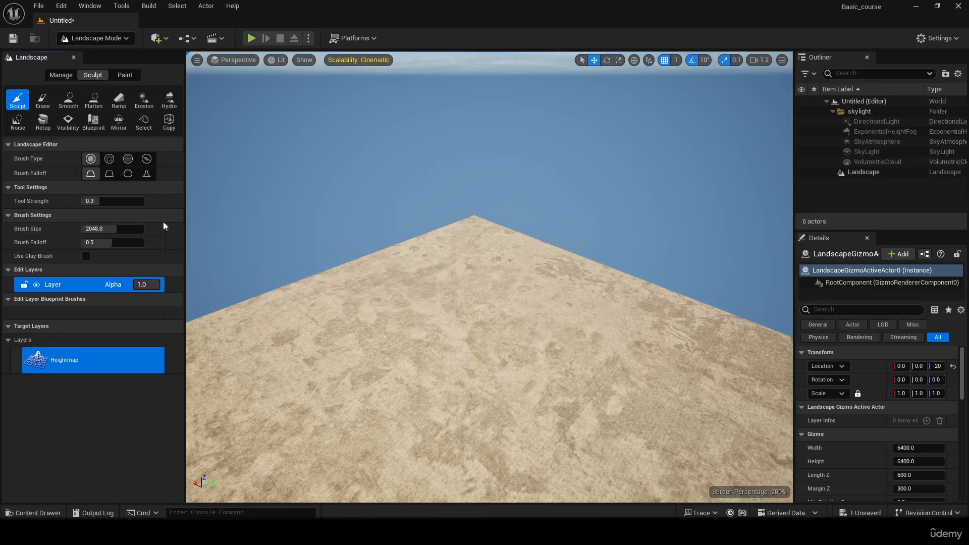
{"action": "left_click_drag", "start_coordinate": [106, 228], "coordinate": [146, 229]}
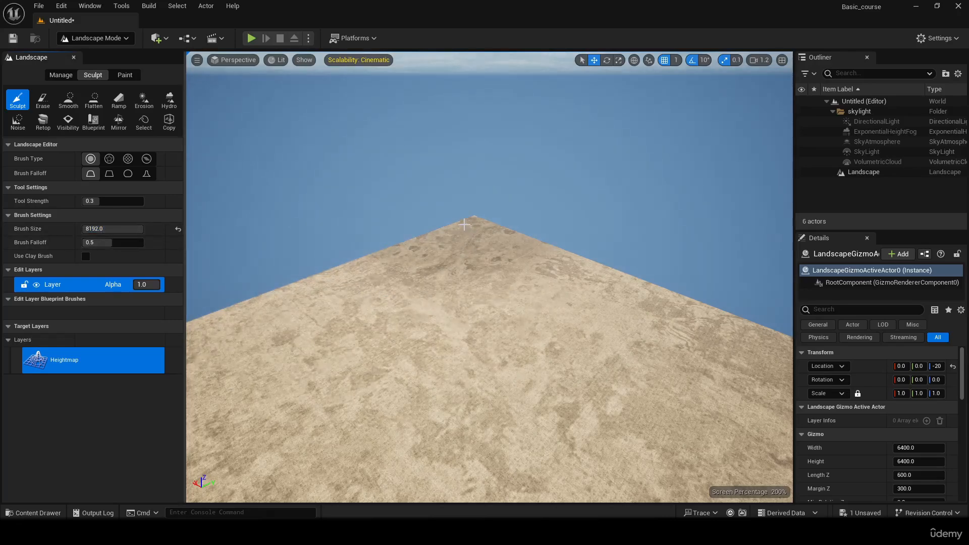
{"action": "left_click_drag", "start_coordinate": [466, 223], "coordinate": [455, 229]}
{"action": "mouse_move", "coordinate": [390, 248]}
{"action": "right_mouse_down"}
{"action": "mouse_move", "coordinate": [283, 260]}
{"action": "mouse_move", "coordinate": [430, 220]}
{"action": "right_mouse_up"}
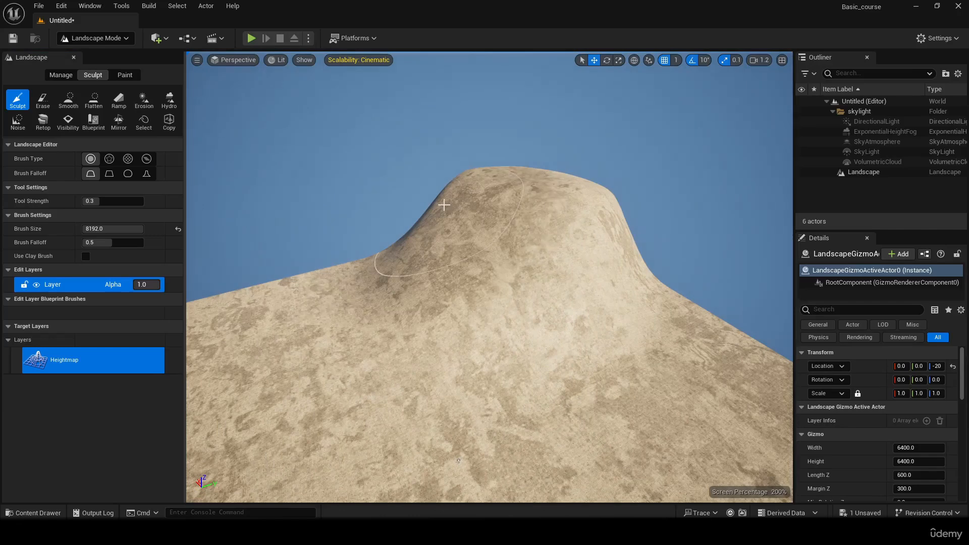
{"action": "key", "text": "ctrl+z"}
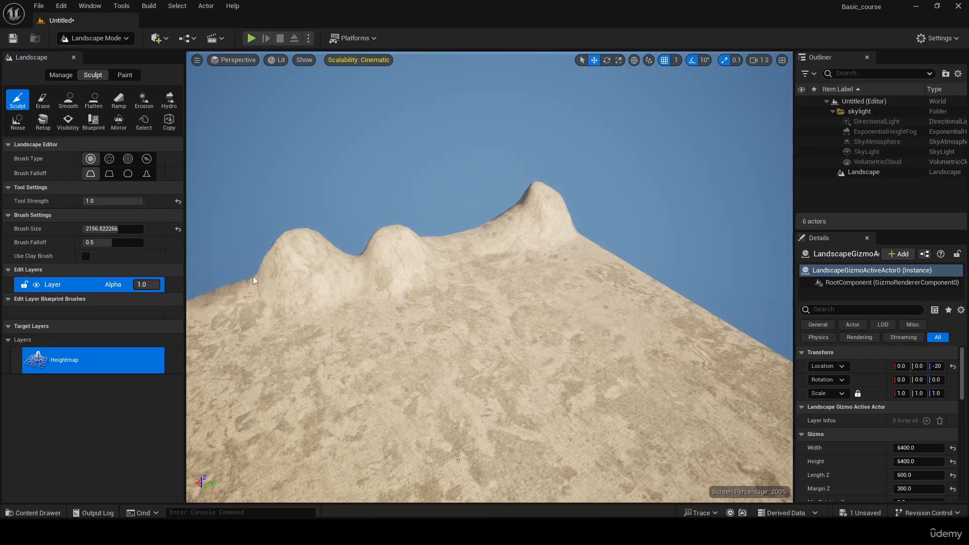
Step: Sculpt a continuous row of hills along the landscape's outer edge, extending the existing hills past the next corner
{"action": "right_click_drag", "start_coordinate": [253, 276], "coordinate": [398, 215]}
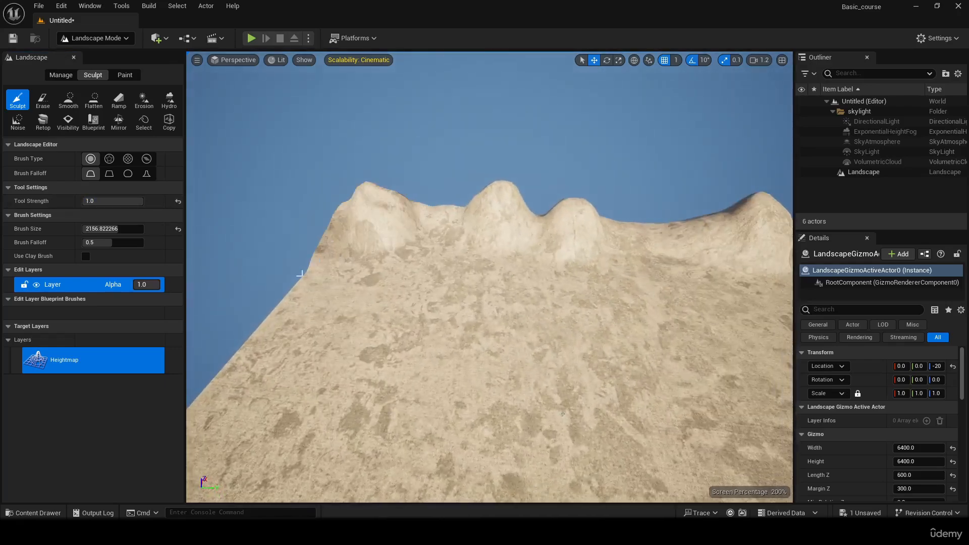
{"action": "left_click_drag", "start_coordinate": [285, 308], "coordinate": [256, 353]}
{"action": "mouse_move", "coordinate": [257, 354]}
{"action": "right_mouse_down"}
{"action": "mouse_move", "coordinate": [146, 348]}
{"action": "mouse_move", "coordinate": [155, 318]}
{"action": "right_mouse_up"}
{"action": "left_click_drag", "start_coordinate": [470, 275], "coordinate": [497, 265]}
{"action": "mouse_move", "coordinate": [348, 275]}
{"action": "left_mouse_down"}
{"action": "mouse_move", "coordinate": [298, 324]}
{"action": "mouse_move", "coordinate": [215, 444]}
{"action": "left_mouse_up"}
{"action": "right_click_drag", "start_coordinate": [215, 444], "coordinate": [61, 426]}
{"action": "right_click_drag", "start_coordinate": [436, 369], "coordinate": [436, 363]}
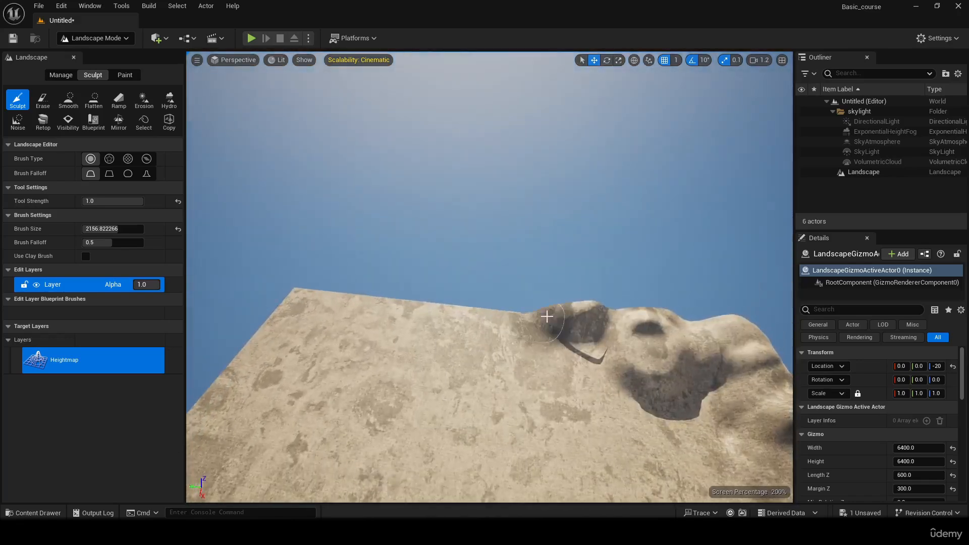
Step: Raise the remaining low stretches along the landscape's far edge to connect the surrounding hills
{"action": "right_click_drag", "start_coordinate": [254, 358], "coordinate": [99, 356]}
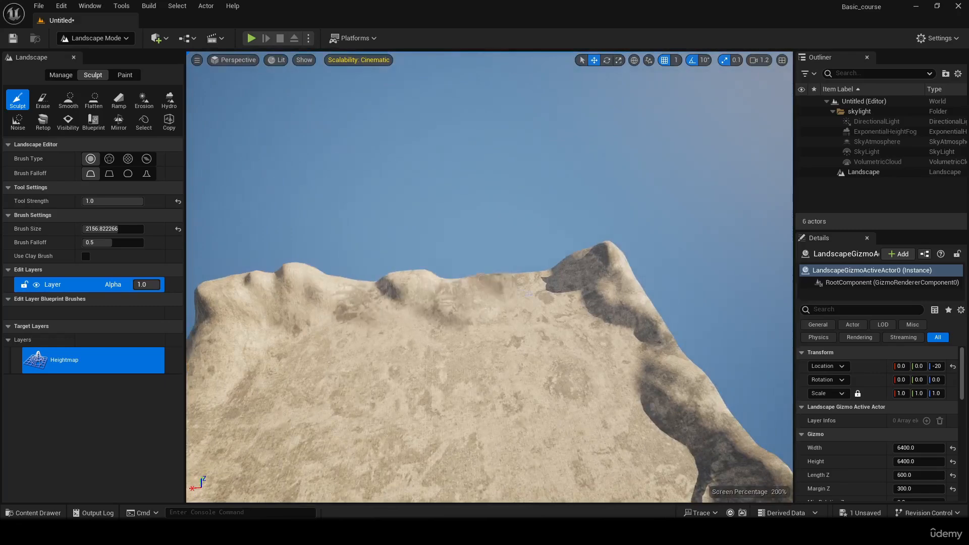
{"action": "left_click_drag", "start_coordinate": [520, 290], "coordinate": [496, 284]}
{"action": "mouse_move", "coordinate": [456, 261]}
{"action": "right_mouse_down"}
{"action": "mouse_move", "coordinate": [456, 303]}
{"action": "mouse_move", "coordinate": [434, 323]}
{"action": "mouse_move", "coordinate": [424, 252]}
{"action": "mouse_move", "coordinate": [499, 252]}
{"action": "right_mouse_up"}
{"action": "left_click_drag", "start_coordinate": [475, 263], "coordinate": [482, 255]}
Step: Sculpt a tall mountain in the low gap between the hills at the landscape's edge
{"action": "right_click_drag", "start_coordinate": [482, 255], "coordinate": [253, 243]}
{"action": "scroll", "coordinate": [553, 315], "scroll_direction": "up", "scroll_amount": 7}
{"action": "scroll", "coordinate": [583, 247], "scroll_direction": "down", "scroll_amount": 2}
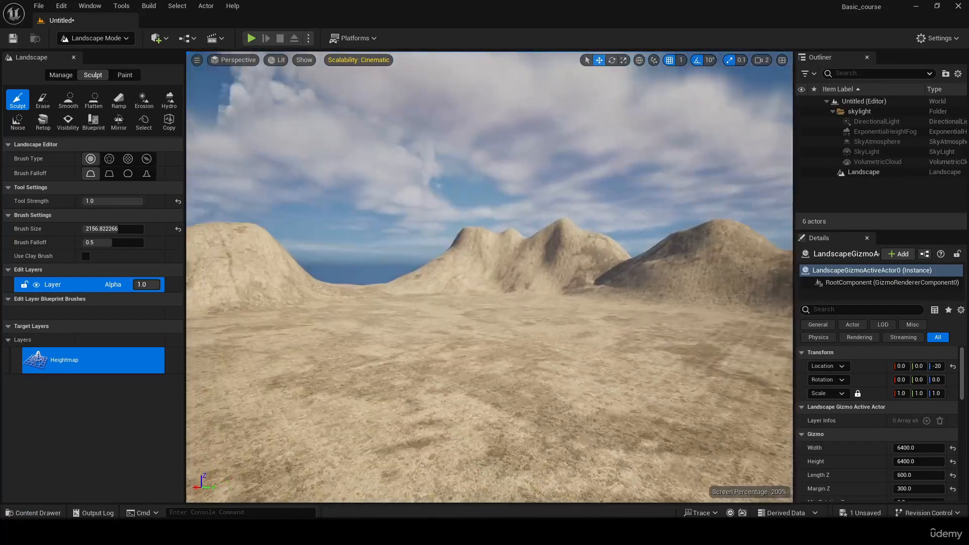
{"action": "mouse_move", "coordinate": [346, 292]}
{"action": "left_mouse_down"}
{"action": "mouse_move", "coordinate": [281, 262]}
{"action": "mouse_move", "coordinate": [458, 183]}
{"action": "left_mouse_up"}
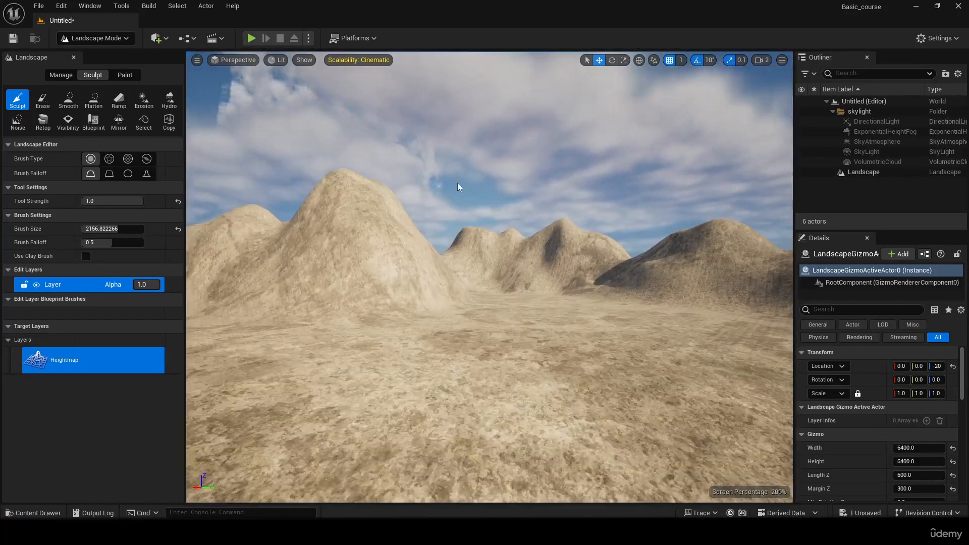
Step: Sculpt a rounded mound in the middle of the landscape's flat ground
{"action": "mouse_move", "coordinate": [457, 183]}
{"action": "right_mouse_down"}
{"action": "mouse_move", "coordinate": [560, 207]}
{"action": "mouse_move", "coordinate": [548, 303]}
{"action": "mouse_move", "coordinate": [525, 237]}
{"action": "mouse_move", "coordinate": [581, 262]}
{"action": "mouse_move", "coordinate": [555, 313]}
{"action": "mouse_move", "coordinate": [525, 333]}
{"action": "right_mouse_up"}
{"action": "key", "text": "s"}
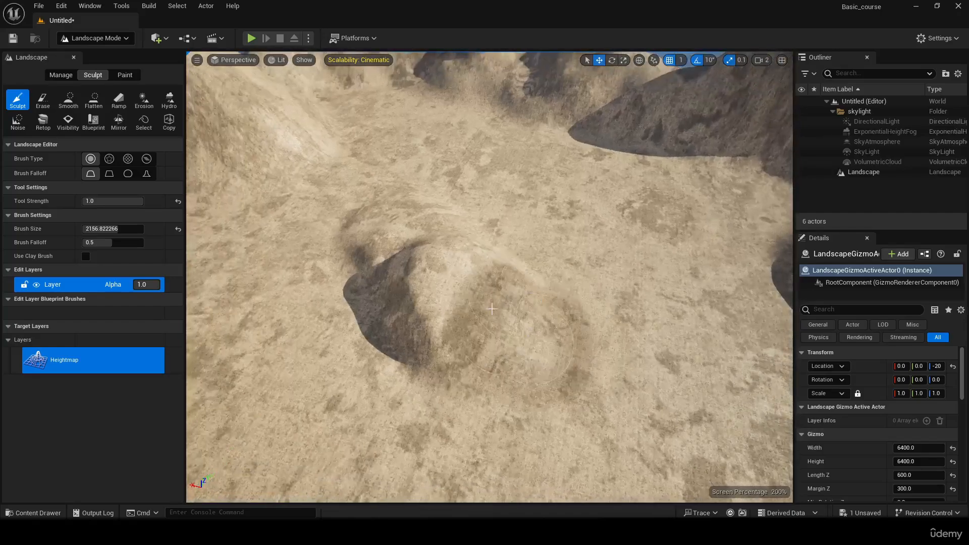
{"action": "mouse_move", "coordinate": [434, 318]}
{"action": "right_mouse_down"}
{"action": "mouse_move", "coordinate": [449, 253]}
{"action": "mouse_move", "coordinate": [510, 202]}
{"action": "mouse_move", "coordinate": [506, 194]}
{"action": "right_mouse_up"}
{"action": "mouse_move", "coordinate": [497, 219]}
{"action": "left_mouse_down"}
{"action": "mouse_move", "coordinate": [539, 227]}
{"action": "mouse_move", "coordinate": [279, 217]}
{"action": "mouse_move", "coordinate": [428, 232]}
{"action": "left_mouse_up"}
{"action": "right_click_drag", "start_coordinate": [428, 233], "coordinate": [510, 237]}
{"action": "left_click_drag", "start_coordinate": [422, 240], "coordinate": [571, 227]}
{"action": "right_click_drag", "start_coordinate": [447, 286], "coordinate": [605, 282]}
{"action": "right_click_drag", "start_coordinate": [490, 278], "coordinate": [435, 373]}
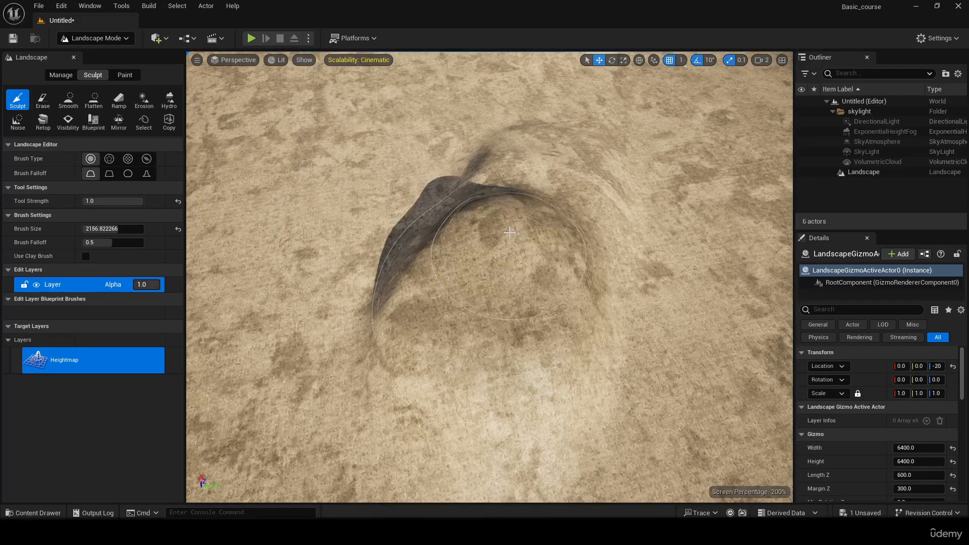
Step: Lower the central mound into a deep, wide pit below the surrounding ground
{"action": "mouse_move", "coordinate": [510, 232]}
{"action": "left_mouse_down"}
{"action": "mouse_move", "coordinate": [493, 256]}
{"action": "mouse_move", "coordinate": [415, 279]}
{"action": "mouse_move", "coordinate": [500, 243]}
{"action": "mouse_move", "coordinate": [506, 333]}
{"action": "mouse_move", "coordinate": [554, 262]}
{"action": "left_mouse_up"}
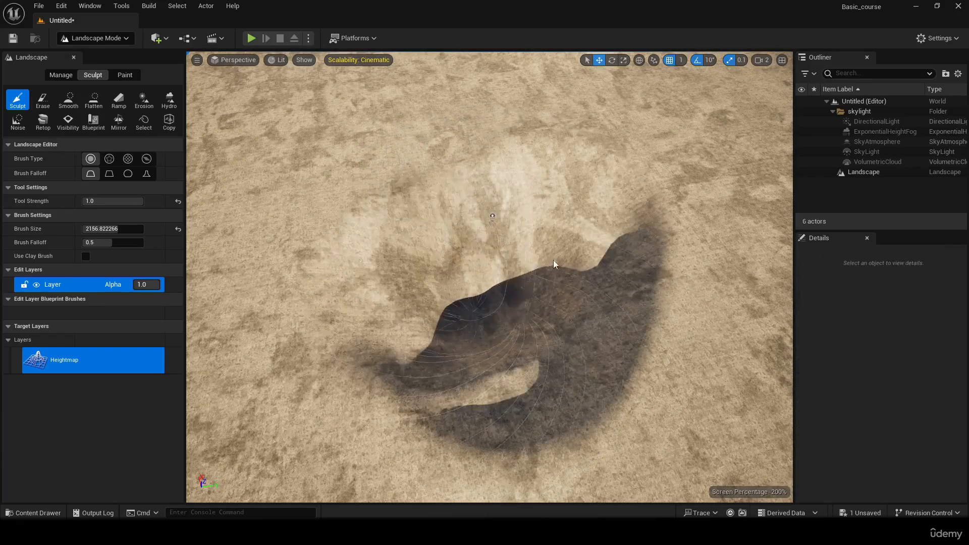
{"action": "mouse_move", "coordinate": [620, 281]}
{"action": "right_mouse_down"}
{"action": "mouse_move", "coordinate": [581, 257]}
{"action": "mouse_move", "coordinate": [581, 227]}
{"action": "mouse_move", "coordinate": [620, 280]}
{"action": "right_mouse_up"}
{"action": "key", "text": "s"}
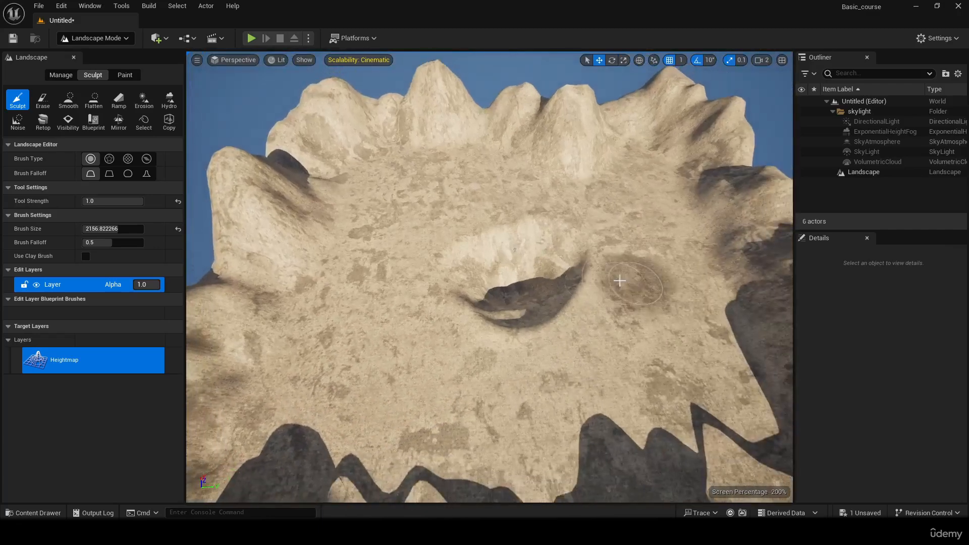
{"action": "mouse_move", "coordinate": [509, 267]}
{"action": "left_mouse_down", "text": "shift"}
{"action": "mouse_move", "coordinate": [454, 272]}
{"action": "mouse_move", "coordinate": [499, 282]}
{"action": "mouse_move", "coordinate": [482, 270]}
{"action": "left_mouse_up", "text": "shift"}
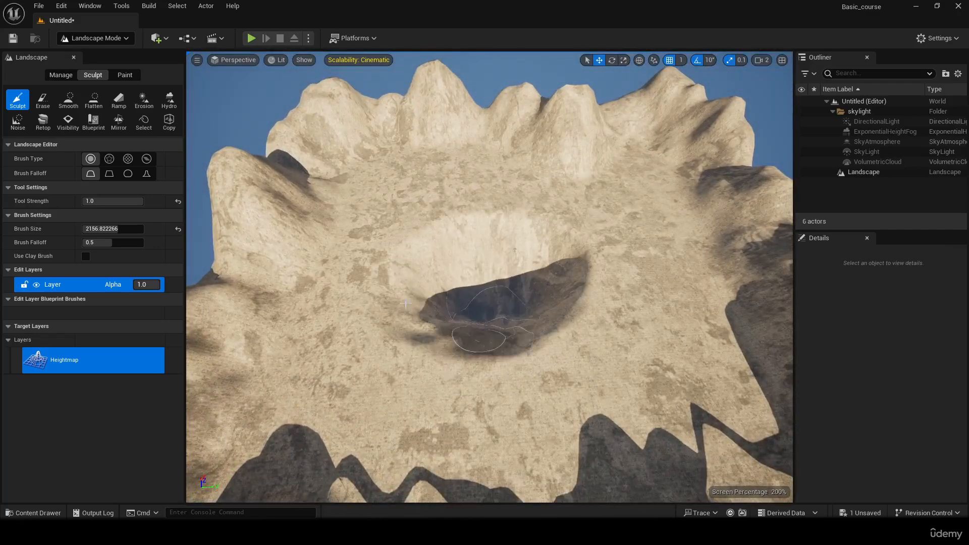
{"action": "left_click_drag", "start_coordinate": [405, 303], "coordinate": [426, 387], "text": "shift"}
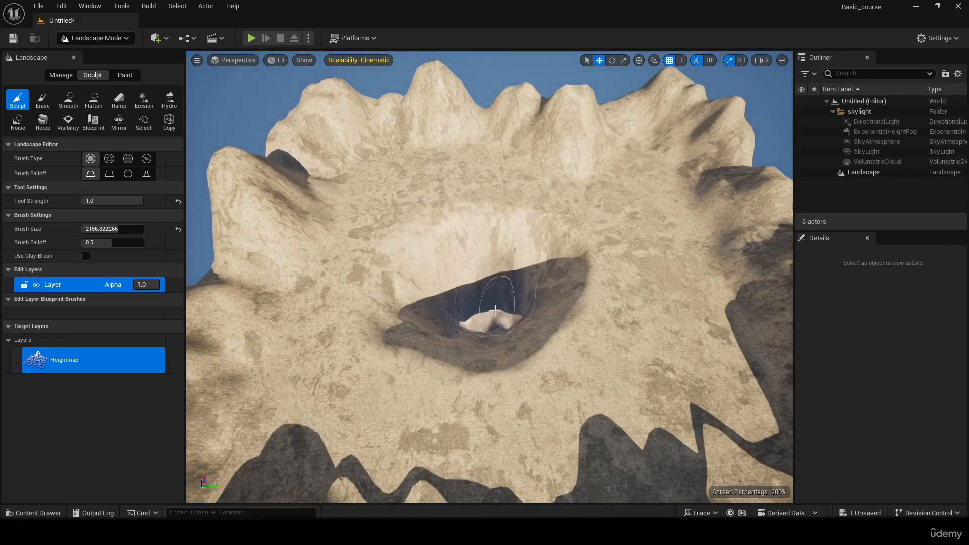
{"action": "left_click_drag", "start_coordinate": [495, 309], "coordinate": [347, 371], "text": "shift"}
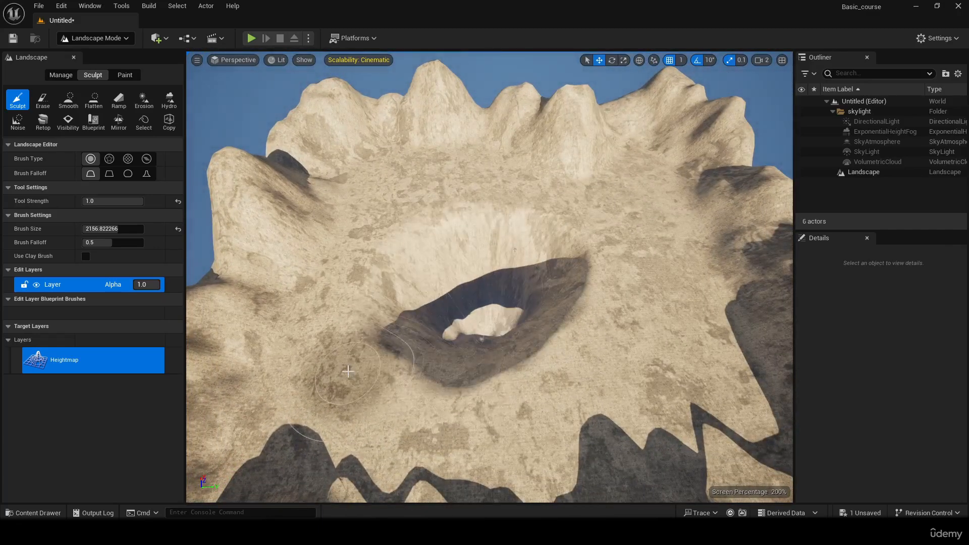
Step: Flatten the central pit to ground level, and try spreading an edge hilltop's height over the plain before undoing it
{"action": "left_click", "coordinate": [94, 105]}
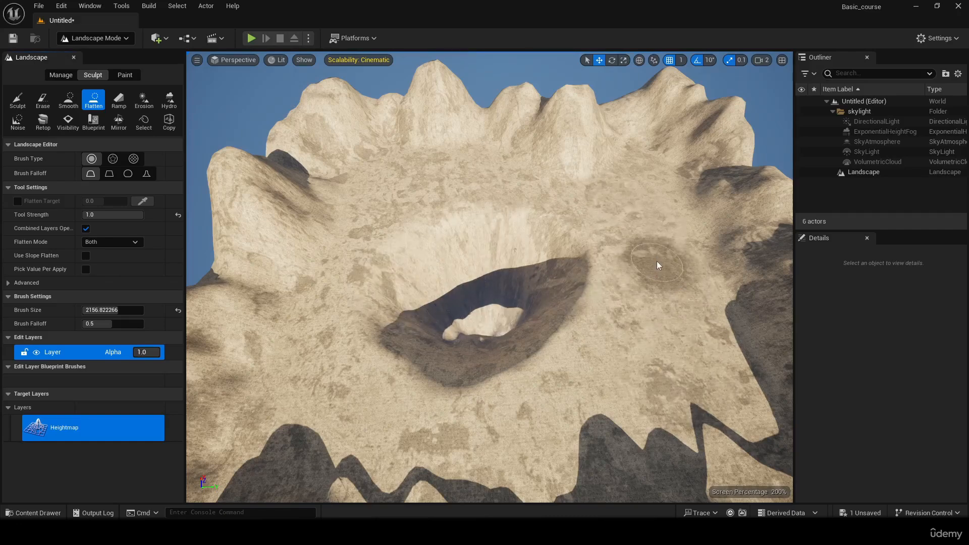
{"action": "mouse_move", "coordinate": [656, 261]}
{"action": "left_mouse_down"}
{"action": "mouse_move", "coordinate": [438, 231]}
{"action": "mouse_move", "coordinate": [389, 283]}
{"action": "mouse_move", "coordinate": [414, 313]}
{"action": "mouse_move", "coordinate": [389, 335]}
{"action": "mouse_move", "coordinate": [484, 368]}
{"action": "mouse_move", "coordinate": [493, 248]}
{"action": "left_mouse_up"}
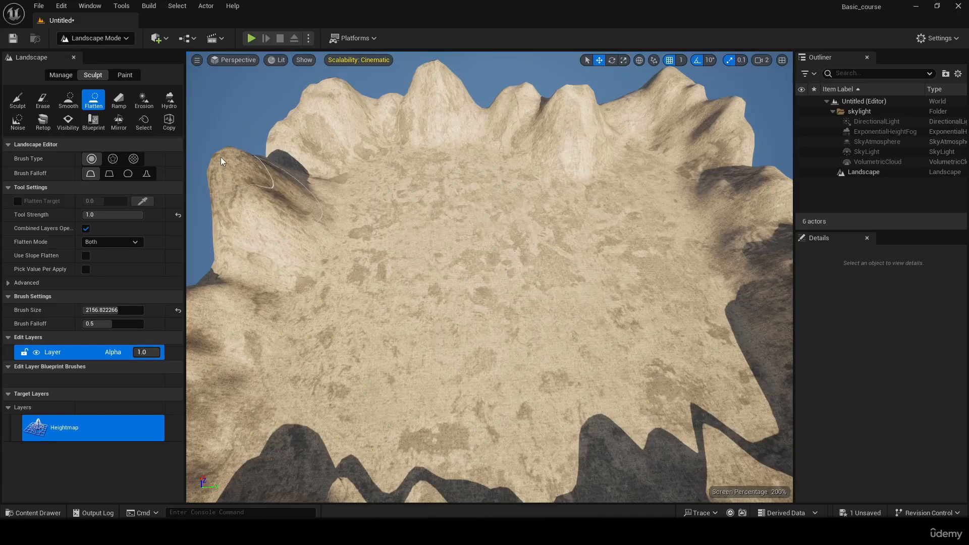
{"action": "mouse_move", "coordinate": [220, 161]}
{"action": "left_mouse_down"}
{"action": "mouse_move", "coordinate": [449, 190]}
{"action": "mouse_move", "coordinate": [461, 203]}
{"action": "left_mouse_up"}
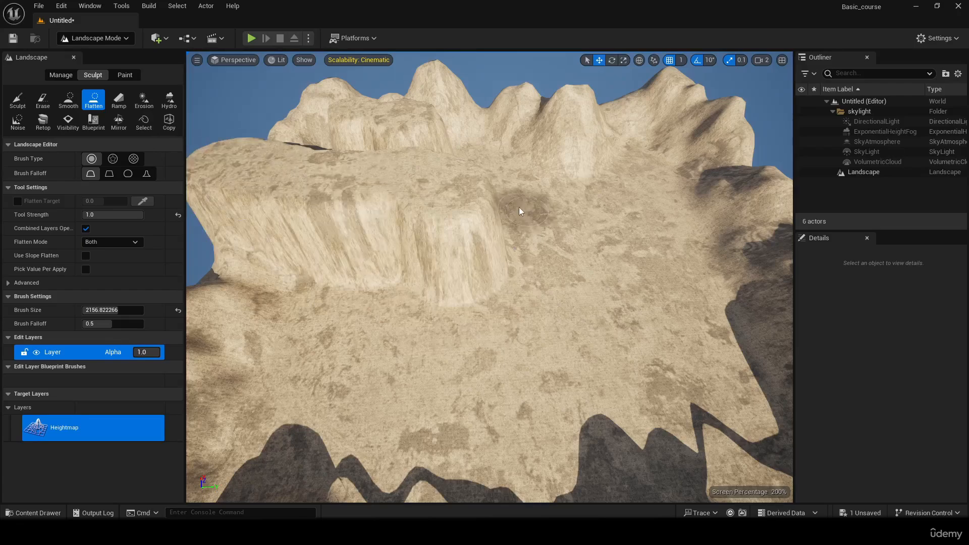
{"action": "key", "text": "ctrl+z"}
Step: Sculpt a ring of smaller rounded hills around the central plain, inside the edge mountains
{"action": "key", "text": "w"}
{"action": "mouse_move", "coordinate": [568, 366]}
{"action": "right_mouse_down"}
{"action": "mouse_move", "coordinate": [414, 318]}
{"action": "mouse_move", "coordinate": [293, 308]}
{"action": "mouse_move", "coordinate": [242, 313]}
{"action": "mouse_move", "coordinate": [202, 394]}
{"action": "mouse_move", "coordinate": [202, 328]}
{"action": "right_mouse_up"}
{"action": "left_click", "coordinate": [18, 101]}
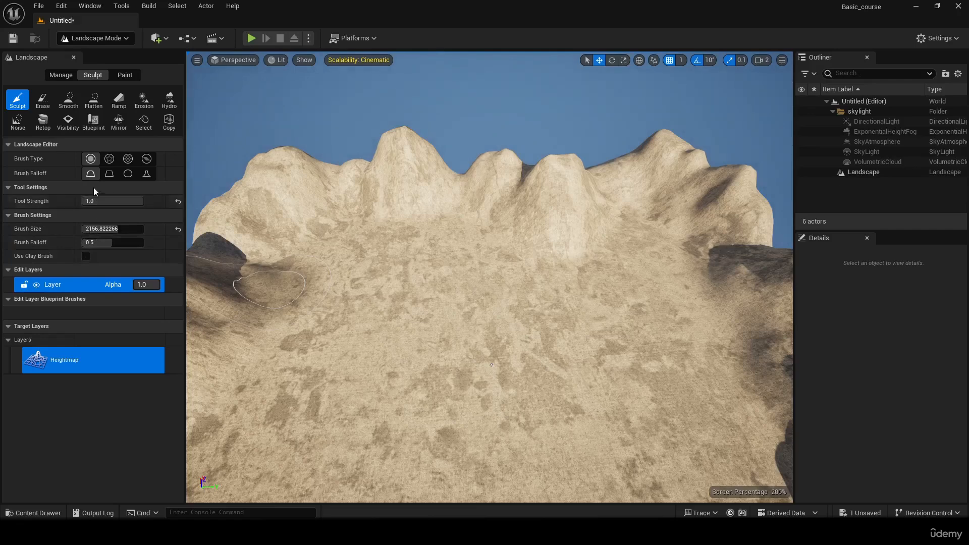
{"action": "mouse_move", "coordinate": [283, 232]}
{"action": "right_mouse_down"}
{"action": "mouse_move", "coordinate": [258, 257]}
{"action": "mouse_move", "coordinate": [196, 263]}
{"action": "right_mouse_up"}
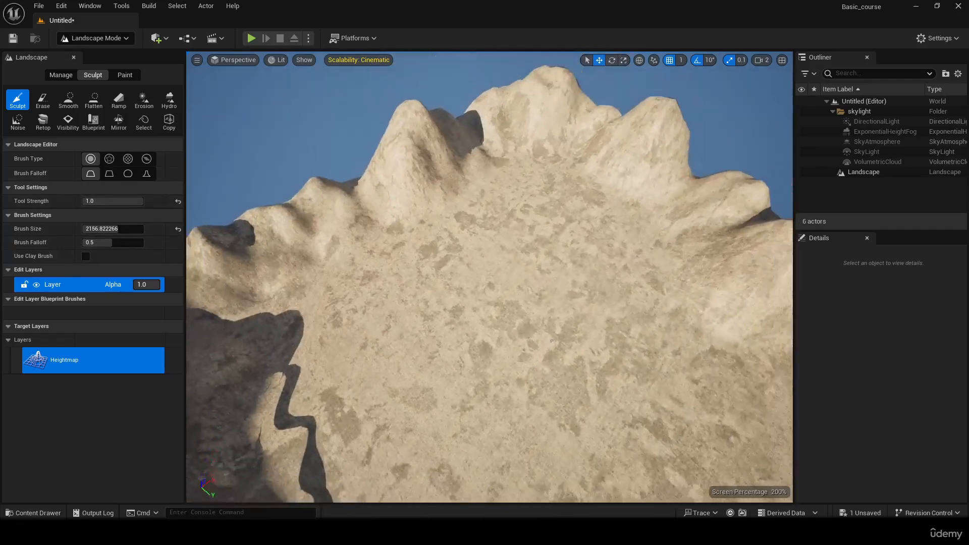
{"action": "right_click_drag", "start_coordinate": [484, 323], "coordinate": [485, 305]}
{"action": "mouse_move", "coordinate": [505, 218]}
{"action": "left_mouse_down"}
{"action": "mouse_move", "coordinate": [577, 281]}
{"action": "mouse_move", "coordinate": [621, 290]}
{"action": "left_mouse_up"}
{"action": "mouse_move", "coordinate": [621, 289]}
{"action": "right_mouse_down"}
{"action": "mouse_move", "coordinate": [671, 275]}
{"action": "mouse_move", "coordinate": [631, 303]}
{"action": "mouse_move", "coordinate": [586, 275]}
{"action": "right_mouse_up"}
{"action": "left_click_drag", "start_coordinate": [571, 199], "coordinate": [642, 270]}
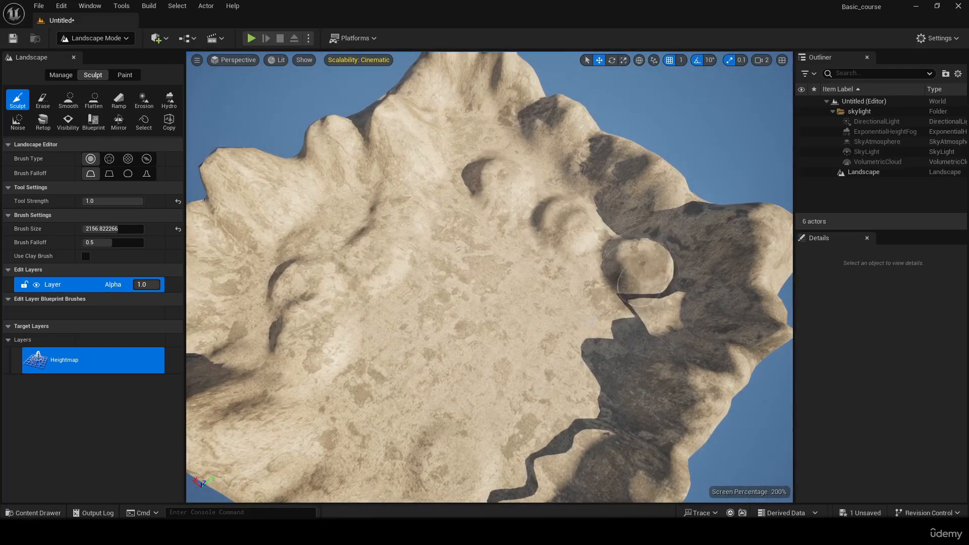
{"action": "mouse_move", "coordinate": [475, 437]}
{"action": "left_mouse_down"}
{"action": "mouse_move", "coordinate": [452, 437]}
{"action": "mouse_move", "coordinate": [429, 470]}
{"action": "left_mouse_up"}
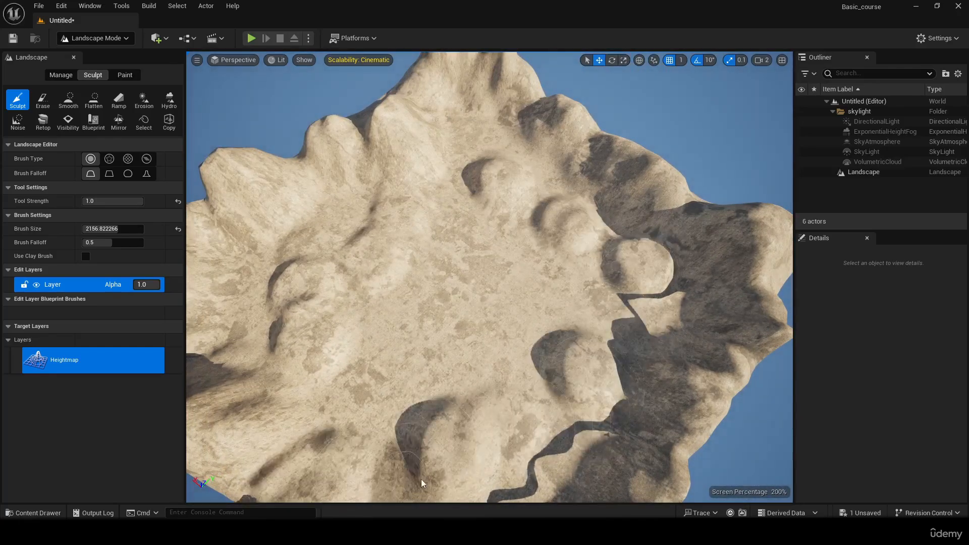
Step: Raise a tall, steep peak beside the inner hills and lower it again to a more moderate height
{"action": "right_click_drag", "start_coordinate": [429, 470], "coordinate": [470, 515]}
{"action": "scroll", "coordinate": [354, 313], "scroll_direction": "up", "scroll_amount": 1}
{"action": "mouse_move", "coordinate": [354, 313]}
{"action": "right_mouse_down"}
{"action": "mouse_move", "coordinate": [404, 242]}
{"action": "mouse_move", "coordinate": [402, 215]}
{"action": "right_mouse_up"}
{"action": "mouse_move", "coordinate": [354, 313]}
{"action": "left_mouse_down"}
{"action": "mouse_move", "coordinate": [608, 268]}
{"action": "mouse_move", "coordinate": [437, 346]}
{"action": "mouse_move", "coordinate": [597, 248]}
{"action": "mouse_move", "coordinate": [601, 279]}
{"action": "mouse_move", "coordinate": [597, 212]}
{"action": "mouse_move", "coordinate": [575, 242]}
{"action": "left_mouse_up"}
{"action": "right_click_drag", "start_coordinate": [576, 242], "coordinate": [439, 250]}
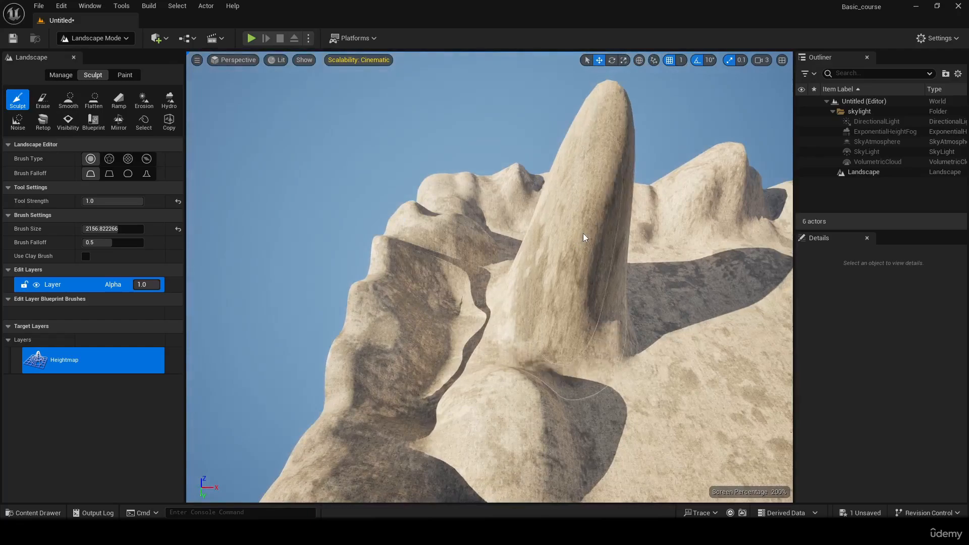
{"action": "mouse_move", "coordinate": [583, 233]}
{"action": "left_mouse_down", "text": "shift"}
{"action": "mouse_move", "coordinate": [585, 188]}
{"action": "mouse_move", "coordinate": [608, 214]}
{"action": "mouse_move", "coordinate": [584, 212]}
{"action": "mouse_move", "coordinate": [646, 268]}
{"action": "left_mouse_up", "text": "shift"}
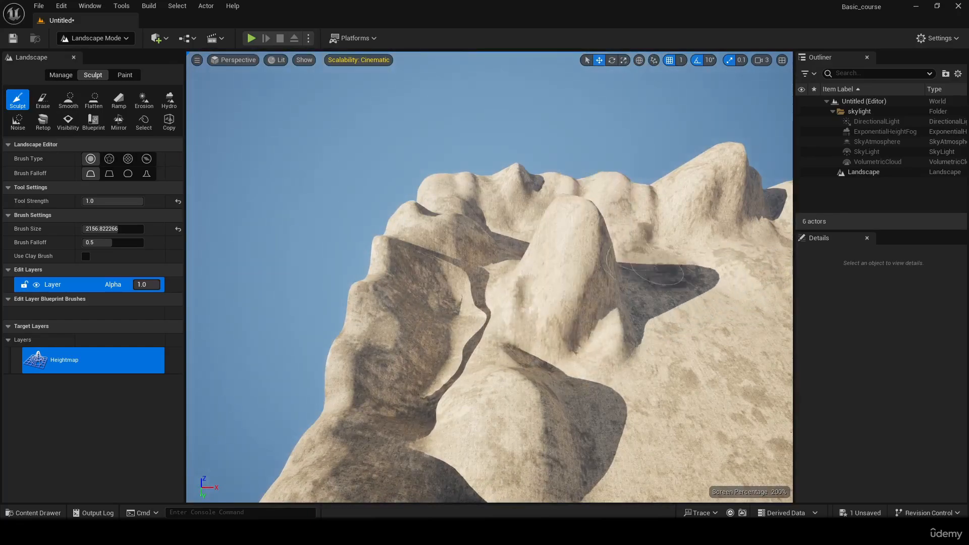
{"action": "right_click_drag", "start_coordinate": [651, 272], "coordinate": [413, 301]}
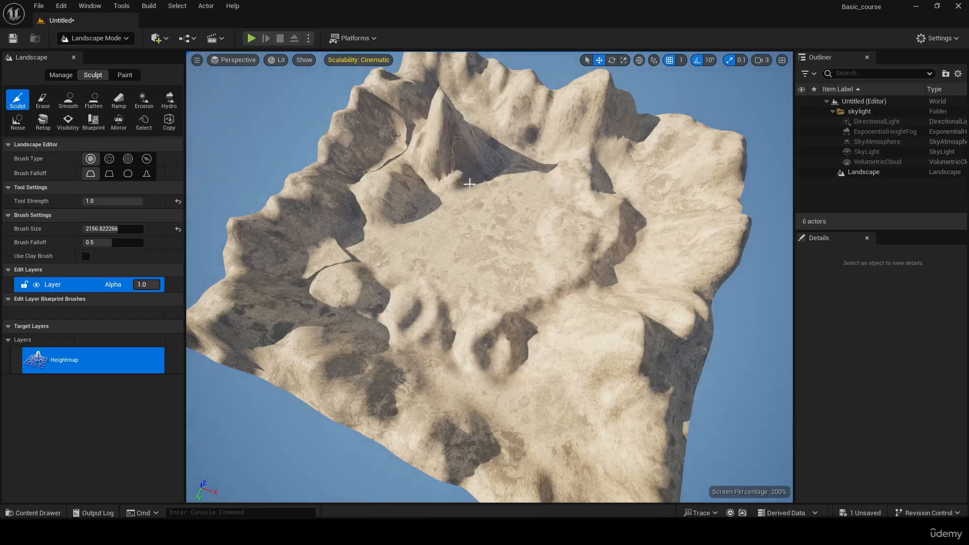
Step: Examine the sculpted plain and surrounding hills from inside and above the landscape
{"action": "right_click_drag", "start_coordinate": [337, 259], "coordinate": [227, 217]}
{"action": "key", "text": "w"}
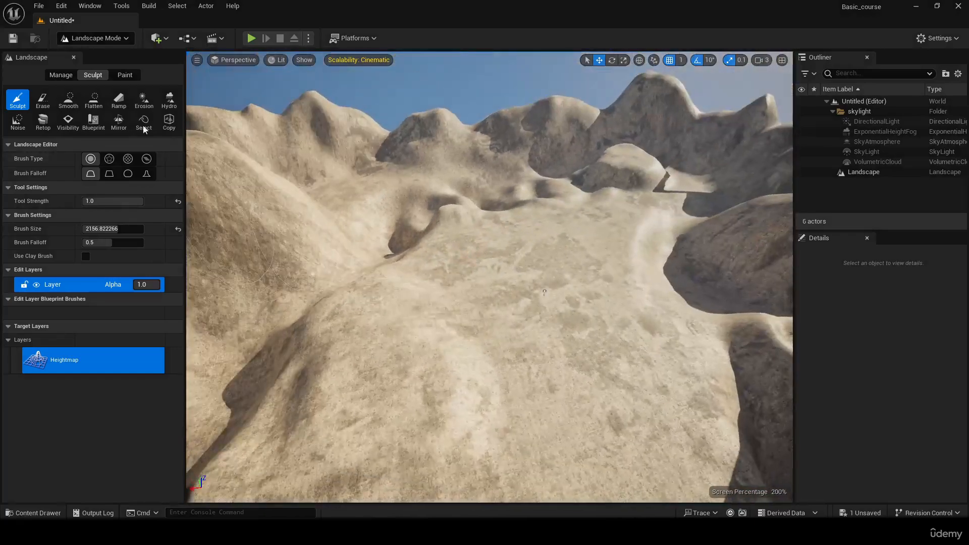
{"action": "left_click", "coordinate": [94, 101]}
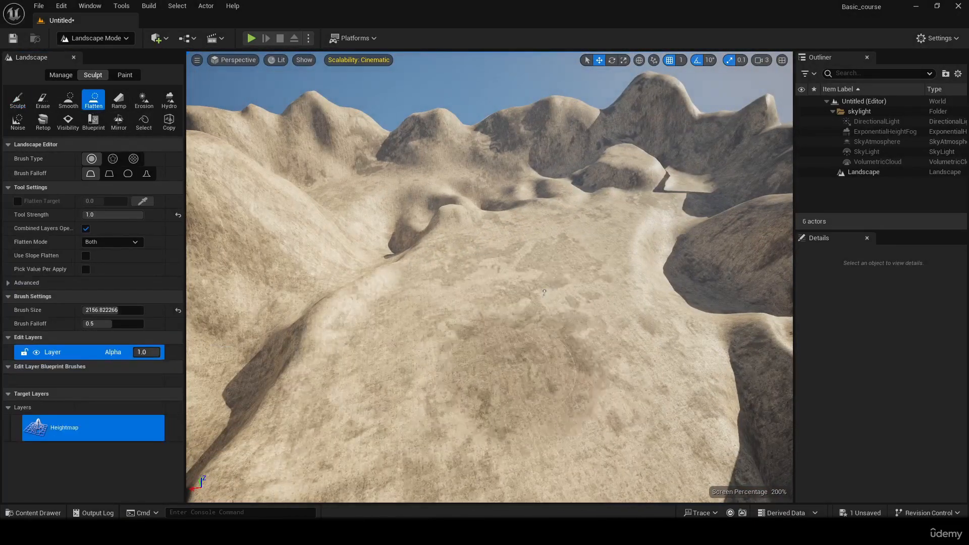
{"action": "mouse_move", "coordinate": [544, 291]}
{"action": "right_mouse_down"}
{"action": "mouse_move", "coordinate": [373, 382]}
{"action": "mouse_move", "coordinate": [227, 273]}
{"action": "mouse_move", "coordinate": [289, 348]}
{"action": "mouse_move", "coordinate": [192, 348]}
{"action": "right_mouse_up"}
{"action": "key", "text": "s"}
{"action": "key", "text": "w"}
{"action": "right_click_drag", "start_coordinate": [631, 384], "coordinate": [298, 208]}
{"action": "key", "text": "s"}
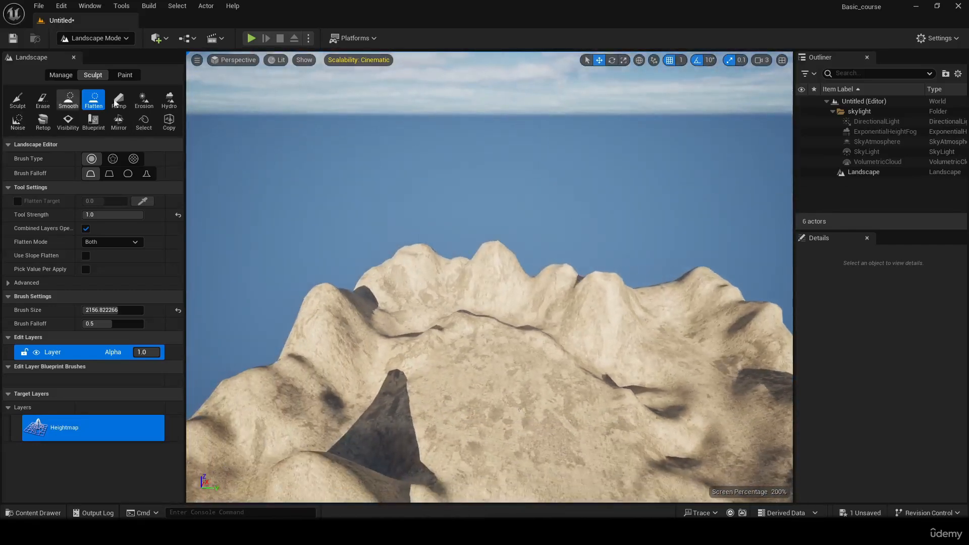
Step: Apply Hydro Erosion over the mountain's upper slopes and the neighbouring hills
{"action": "left_click", "coordinate": [164, 100]}
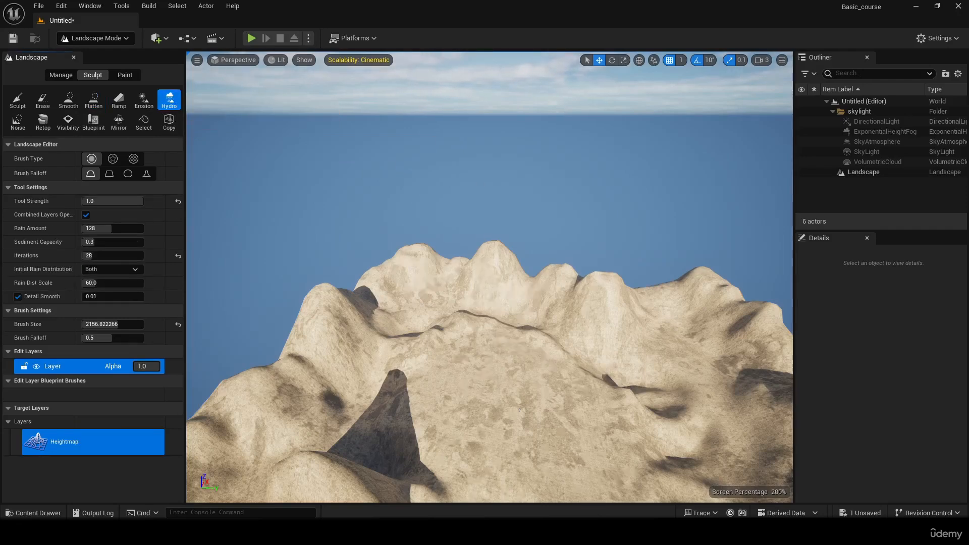
{"action": "mouse_move", "coordinate": [415, 182]}
{"action": "right_mouse_down"}
{"action": "mouse_move", "coordinate": [444, 146]}
{"action": "mouse_move", "coordinate": [450, 207]}
{"action": "mouse_move", "coordinate": [413, 180]}
{"action": "right_mouse_up"}
{"action": "left_click_drag", "start_coordinate": [414, 180], "coordinate": [449, 212]}
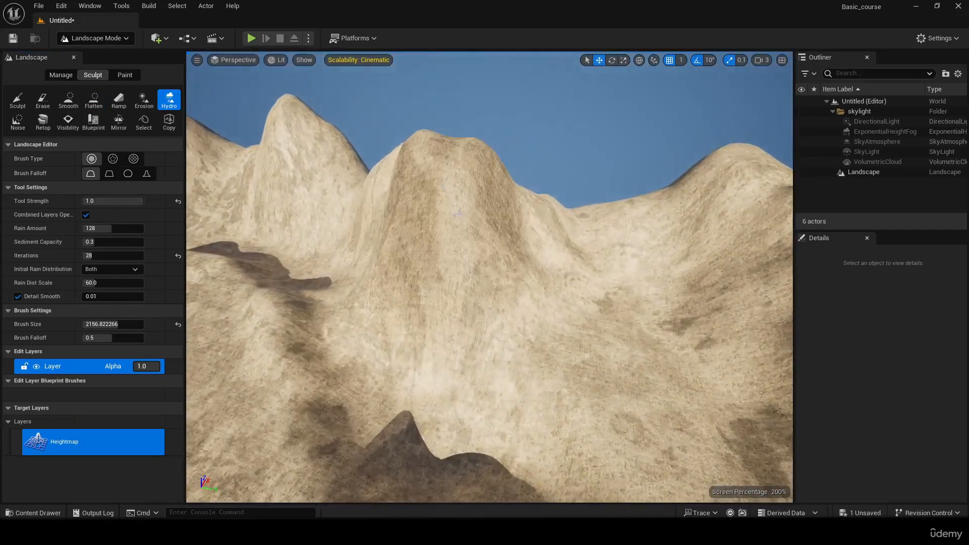
{"action": "right_click_drag", "start_coordinate": [449, 212], "coordinate": [429, 186]}
{"action": "left_click", "coordinate": [455, 212]}
{"action": "left_click_drag", "start_coordinate": [455, 211], "coordinate": [477, 210]}
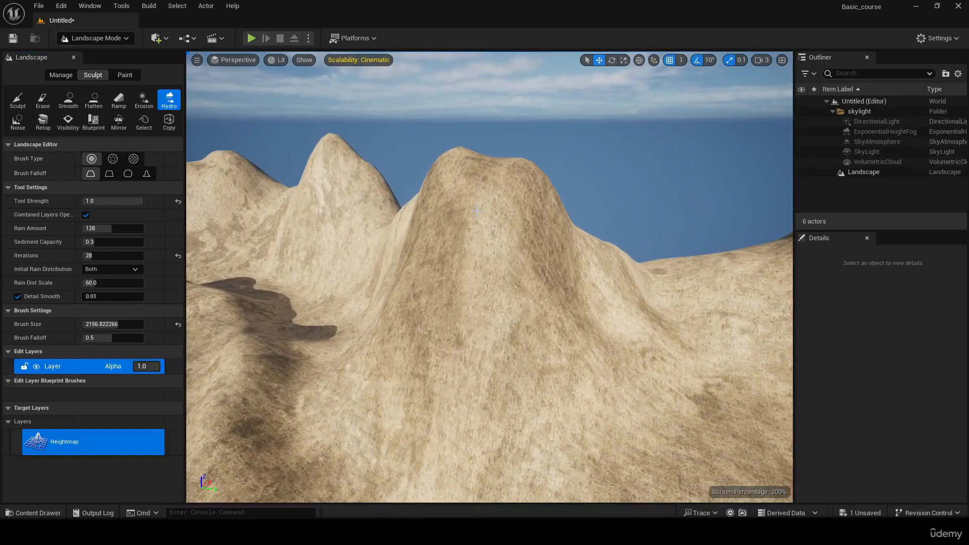
{"action": "mouse_move", "coordinate": [518, 243]}
{"action": "left_mouse_down"}
{"action": "mouse_move", "coordinate": [411, 253]}
{"action": "mouse_move", "coordinate": [427, 281]}
{"action": "mouse_move", "coordinate": [521, 359]}
{"action": "mouse_move", "coordinate": [481, 286]}
{"action": "mouse_move", "coordinate": [399, 271]}
{"action": "mouse_move", "coordinate": [437, 281]}
{"action": "mouse_move", "coordinate": [466, 253]}
{"action": "mouse_move", "coordinate": [424, 257]}
{"action": "left_mouse_up"}
{"action": "mouse_move", "coordinate": [374, 248]}
{"action": "right_mouse_down"}
{"action": "mouse_move", "coordinate": [356, 239]}
{"action": "mouse_move", "coordinate": [217, 251]}
{"action": "right_mouse_up"}
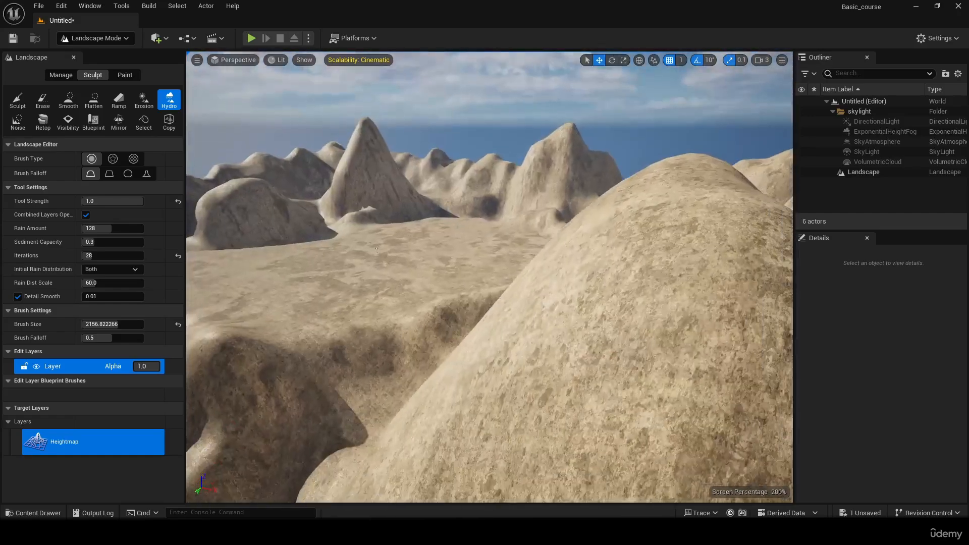
{"action": "mouse_move", "coordinate": [374, 247]}
{"action": "right_mouse_down"}
{"action": "mouse_move", "coordinate": [485, 255]}
{"action": "mouse_move", "coordinate": [465, 262]}
{"action": "right_mouse_up"}
{"action": "mouse_move", "coordinate": [464, 336]}
{"action": "left_mouse_down"}
{"action": "mouse_move", "coordinate": [492, 366]}
{"action": "mouse_move", "coordinate": [407, 372]}
{"action": "mouse_move", "coordinate": [483, 417]}
{"action": "mouse_move", "coordinate": [494, 340]}
{"action": "left_mouse_up"}
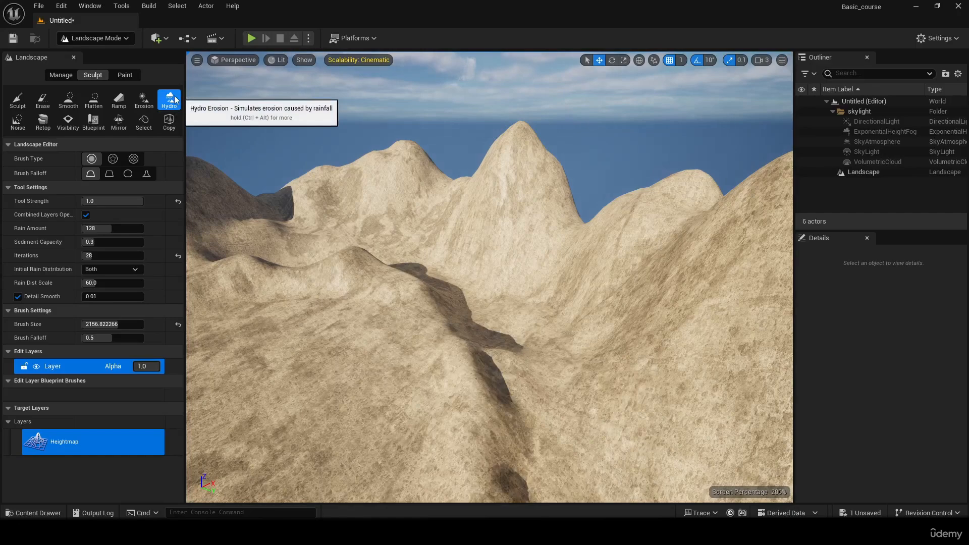
Step: Wear down the mountain and its adjoining slopes with thermal Erosion
{"action": "right_click_drag", "start_coordinate": [429, 202], "coordinate": [505, 215]}
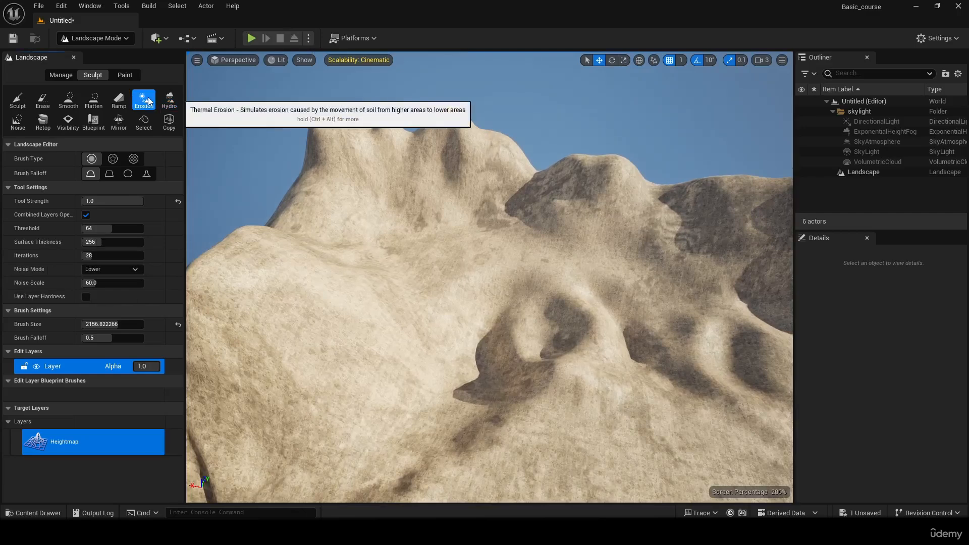
{"action": "right_click_drag", "start_coordinate": [313, 202], "coordinate": [227, 182]}
{"action": "mouse_move", "coordinate": [447, 283]}
{"action": "left_mouse_down"}
{"action": "mouse_move", "coordinate": [480, 277]}
{"action": "mouse_move", "coordinate": [530, 343]}
{"action": "mouse_move", "coordinate": [505, 338]}
{"action": "left_mouse_up"}
{"action": "mouse_move", "coordinate": [505, 333]}
{"action": "right_mouse_down"}
{"action": "mouse_move", "coordinate": [398, 323]}
{"action": "mouse_move", "coordinate": [419, 315]}
{"action": "right_mouse_up"}
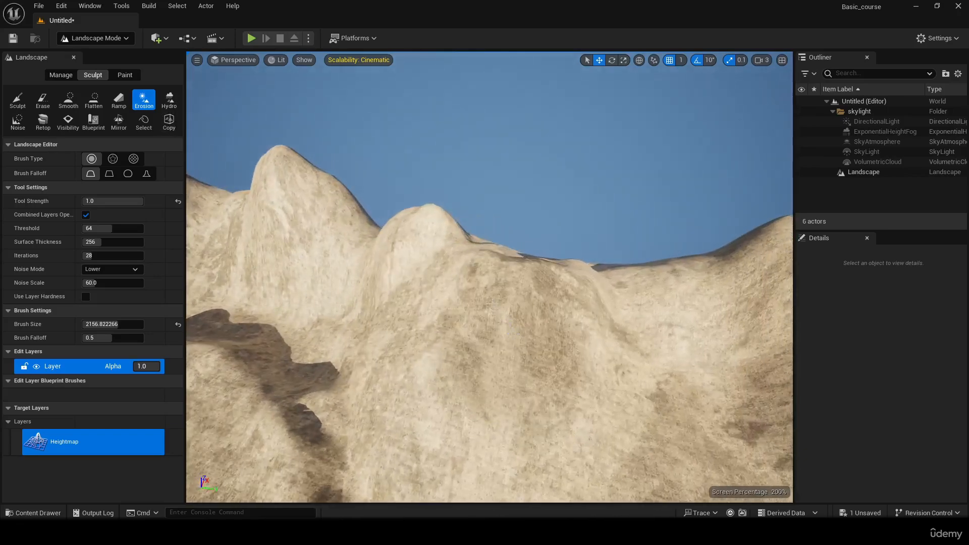
{"action": "mouse_move", "coordinate": [492, 304]}
{"action": "left_mouse_down"}
{"action": "mouse_move", "coordinate": [389, 353]}
{"action": "mouse_move", "coordinate": [424, 419]}
{"action": "left_mouse_up"}
{"action": "right_click_drag", "start_coordinate": [424, 419], "coordinate": [313, 419]}
{"action": "mouse_move", "coordinate": [425, 419]}
{"action": "left_mouse_down"}
{"action": "mouse_move", "coordinate": [486, 433]}
{"action": "mouse_move", "coordinate": [507, 419]}
{"action": "mouse_move", "coordinate": [515, 429]}
{"action": "left_mouse_up"}
{"action": "right_click_drag", "start_coordinate": [515, 430], "coordinate": [495, 436]}
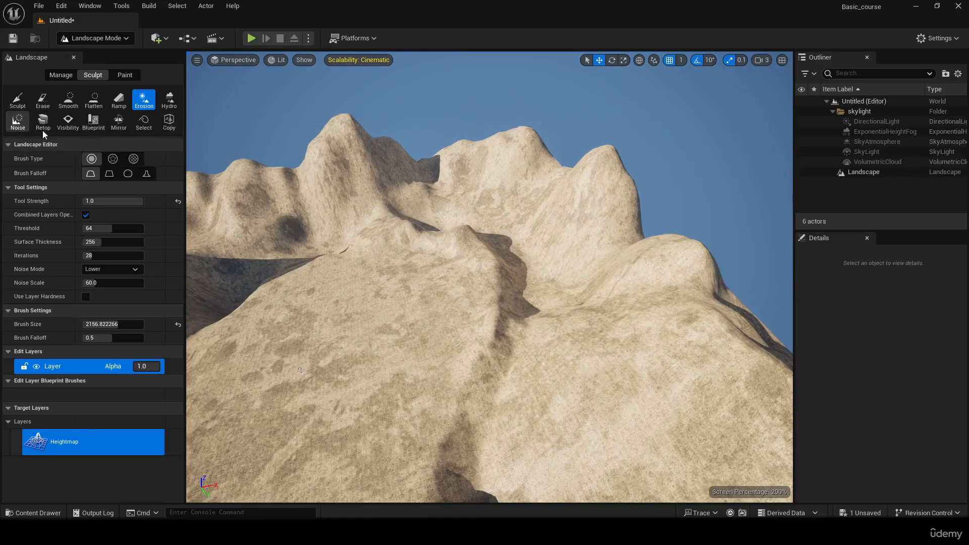
Step: Look through the Noise, Sculpt and Manage landscape tools and switch to Paint mode
{"action": "left_click", "coordinate": [17, 122]}
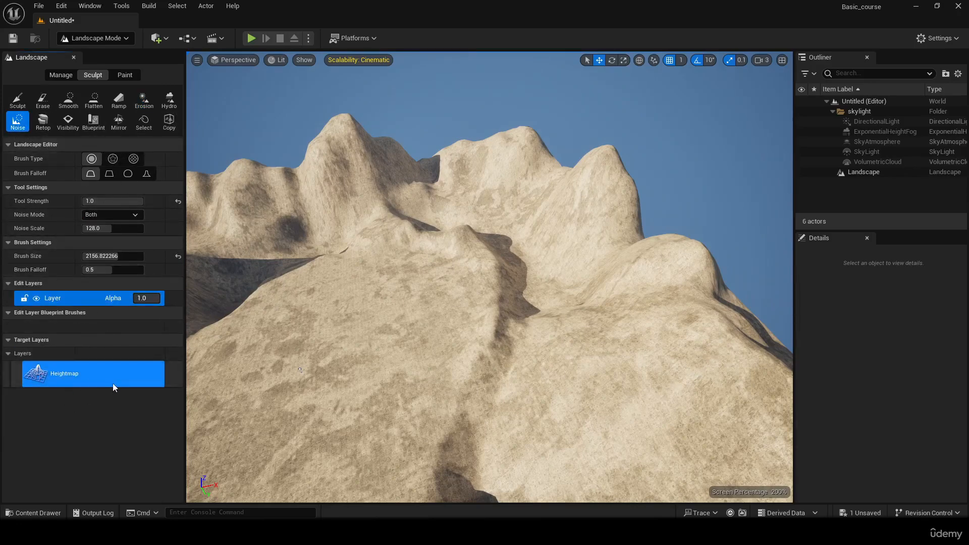
{"action": "left_click", "coordinate": [12, 103]}
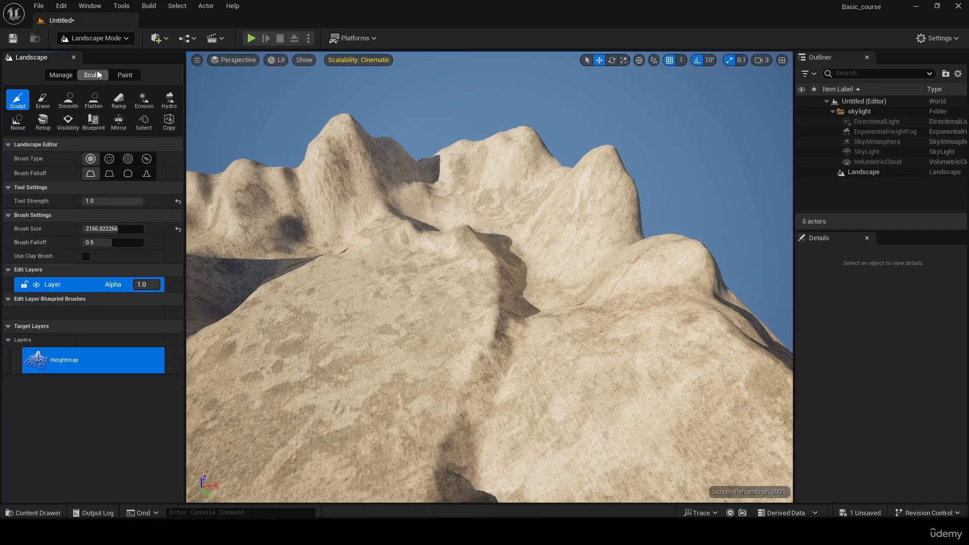
{"action": "left_click", "coordinate": [61, 75]}
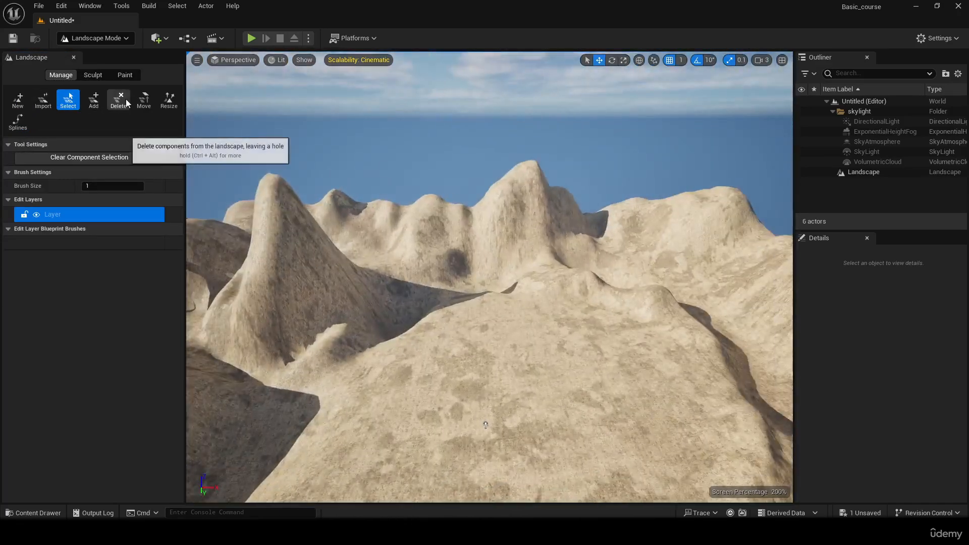
{"action": "left_click", "coordinate": [121, 76]}
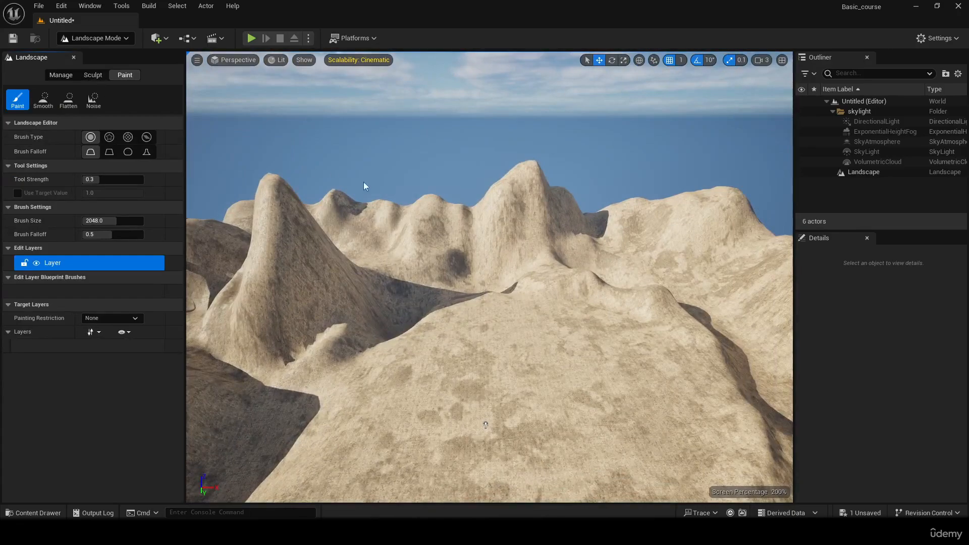
Step: Inspect the sculpted terrain from several viewpoints and check the available painting restriction options
{"action": "key", "text": "s"}
{"action": "mouse_move", "coordinate": [366, 187]}
{"action": "right_mouse_down"}
{"action": "mouse_move", "coordinate": [363, 222]}
{"action": "mouse_move", "coordinate": [354, 209]}
{"action": "right_mouse_up"}
{"action": "right_click_drag", "start_coordinate": [439, 223], "coordinate": [423, 214]}
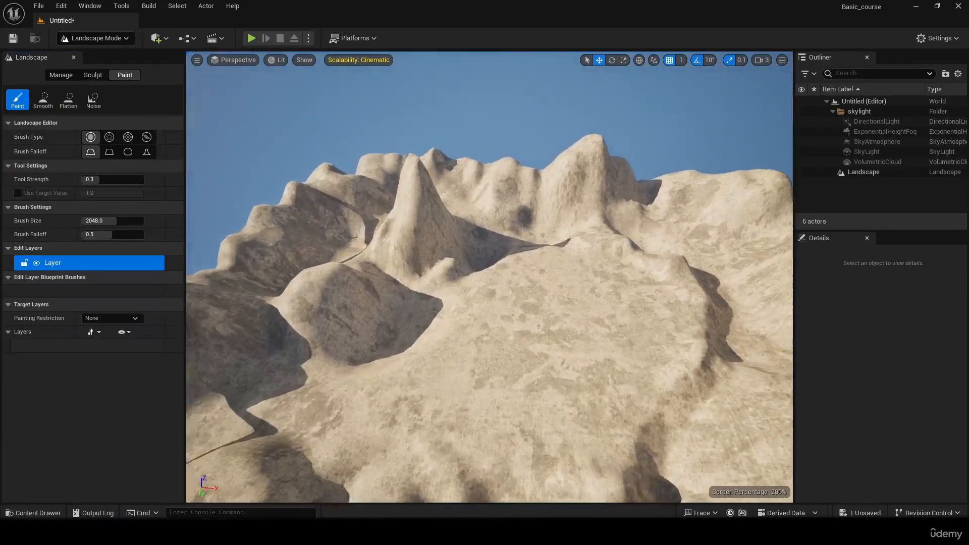
{"action": "left_click", "coordinate": [126, 319]}
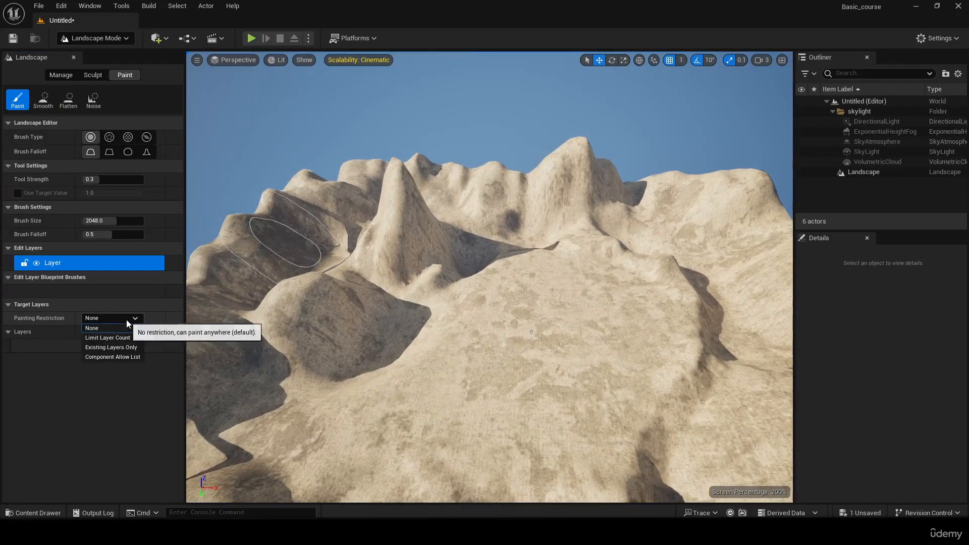
{"action": "left_click", "coordinate": [126, 320]}
{"action": "mouse_move", "coordinate": [485, 282]}
{"action": "right_mouse_down"}
{"action": "mouse_move", "coordinate": [484, 227]}
{"action": "mouse_move", "coordinate": [735, 348]}
{"action": "mouse_move", "coordinate": [519, 230]}
{"action": "mouse_move", "coordinate": [555, 323]}
{"action": "mouse_move", "coordinate": [547, 390]}
{"action": "mouse_move", "coordinate": [510, 372]}
{"action": "mouse_move", "coordinate": [374, 363]}
{"action": "mouse_move", "coordinate": [328, 376]}
{"action": "mouse_move", "coordinate": [389, 354]}
{"action": "mouse_move", "coordinate": [404, 312]}
{"action": "mouse_move", "coordinate": [414, 364]}
{"action": "mouse_move", "coordinate": [429, 374]}
{"action": "mouse_move", "coordinate": [419, 323]}
{"action": "right_mouse_up"}
{"action": "right_click_drag", "start_coordinate": [376, 390], "coordinate": [363, 373]}
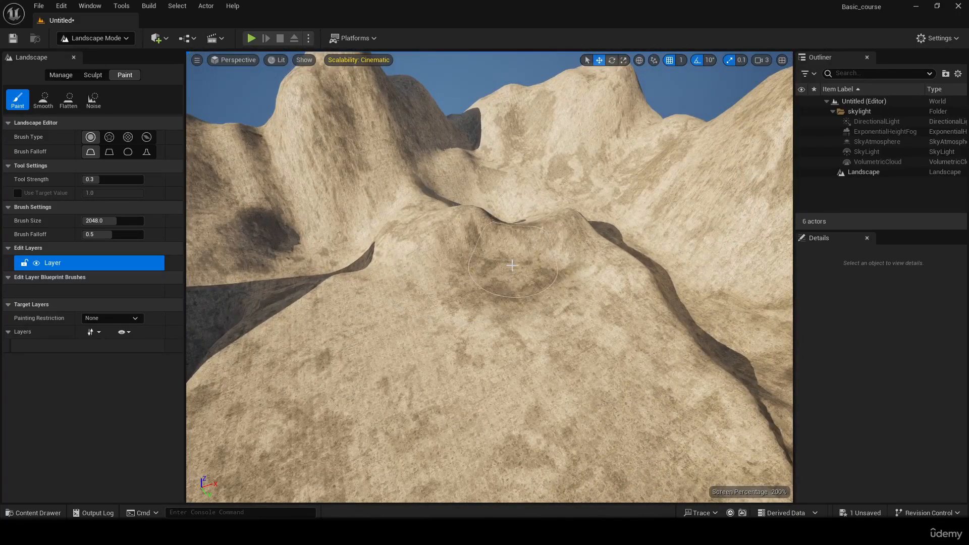
{"action": "mouse_move", "coordinate": [512, 265]}
{"action": "right_mouse_down"}
{"action": "mouse_move", "coordinate": [426, 427]}
{"action": "mouse_move", "coordinate": [505, 269]}
{"action": "mouse_move", "coordinate": [545, 273]}
{"action": "right_mouse_up"}
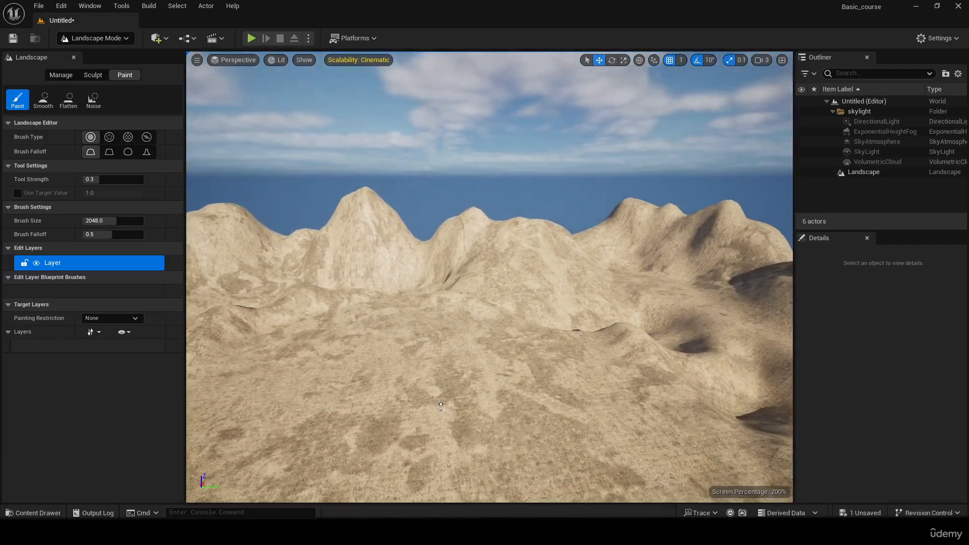